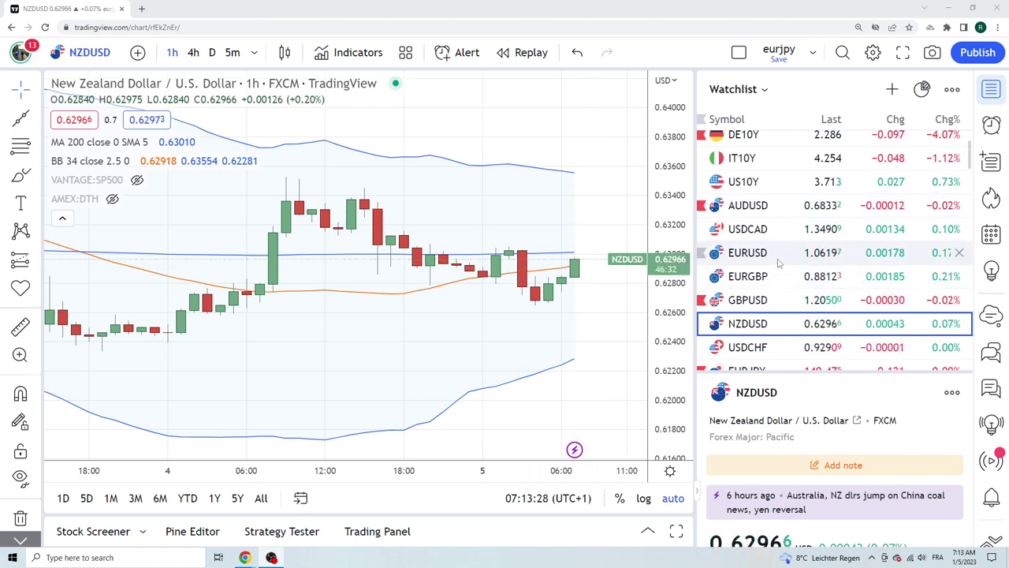
Load AUDUSD from the watchlist on the 1-hour FXCM chart, keeping the 200 SMA and Bollinger Bands
{"action": "scroll", "coordinate": [779, 262], "scroll_direction": "down", "scroll_amount": 2}
{"action": "scroll", "coordinate": [778, 263], "scroll_direction": "up", "scroll_amount": 2}
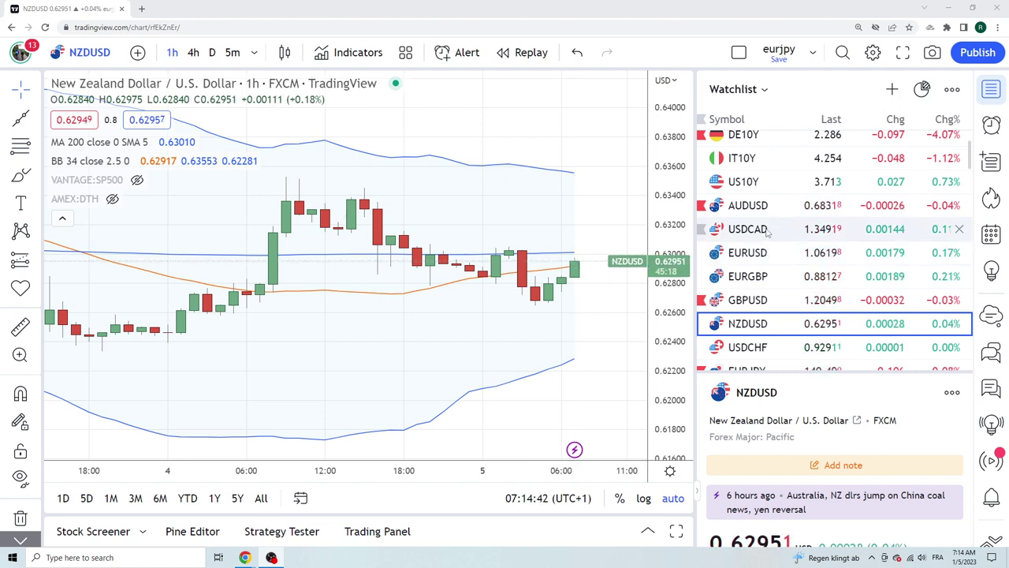
{"action": "left_click", "coordinate": [748, 207]}
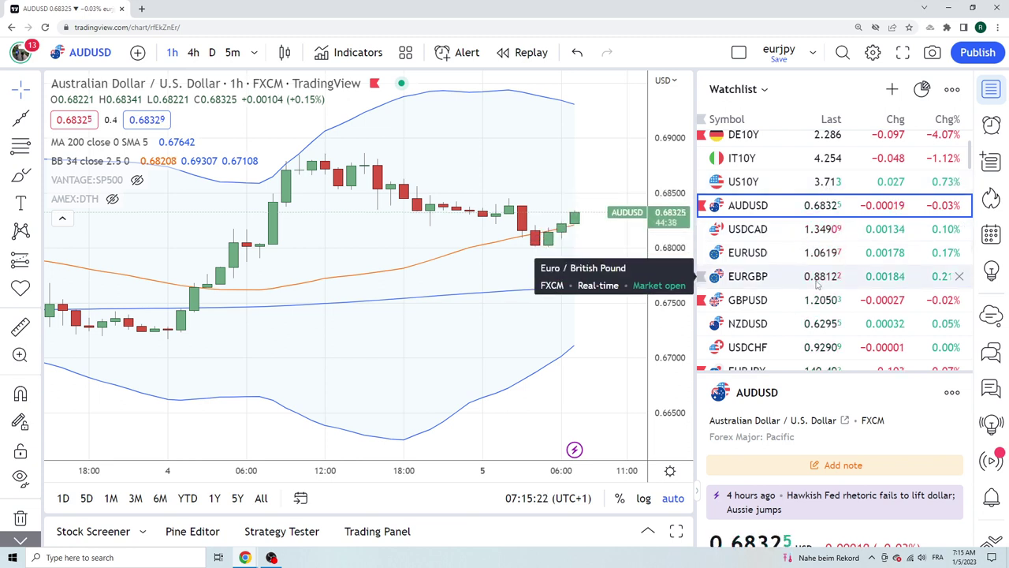
{"action": "scroll", "coordinate": [817, 286], "scroll_direction": "up", "scroll_amount": 3}
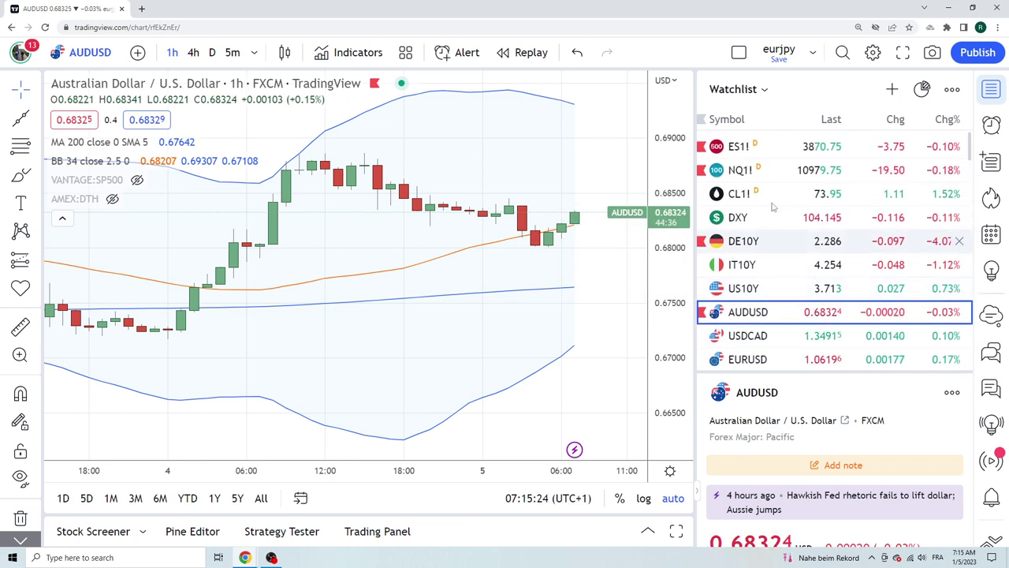
Load ES1! S&P 500 E-mini Futures from the watchlist on the 1-hour chart
{"action": "left_click", "coordinate": [749, 149]}
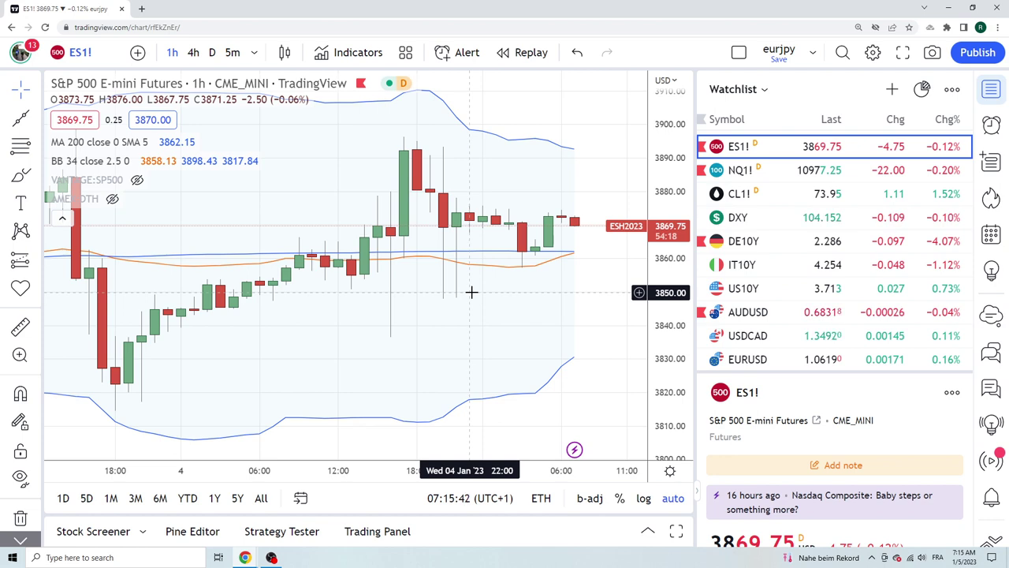
Switch the chart back to AUDUSD from the watchlist
{"action": "left_click", "coordinate": [772, 316]}
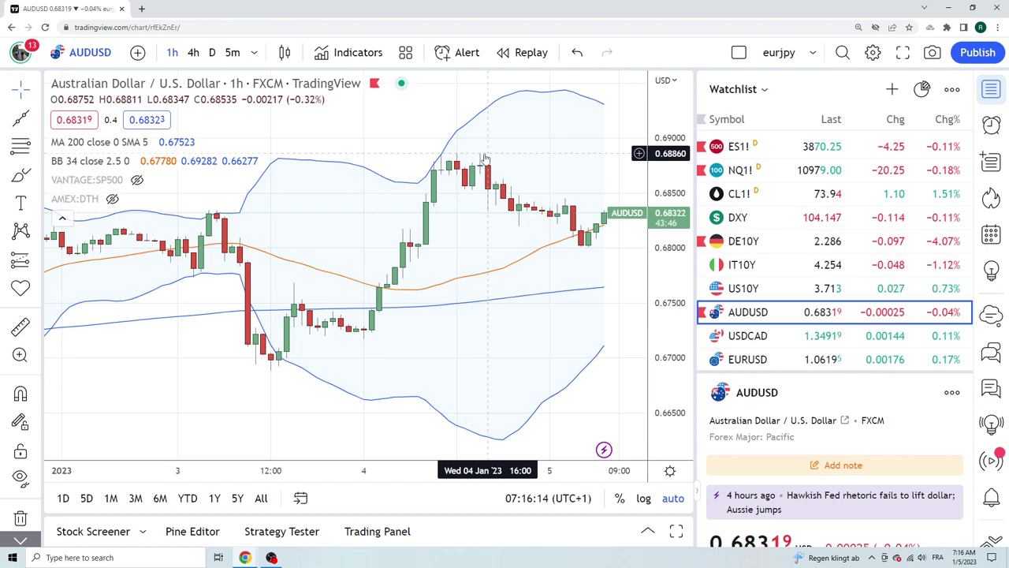
Change the AUDUSD chart interval to 1D daily candles
{"action": "left_click", "coordinate": [212, 52]}
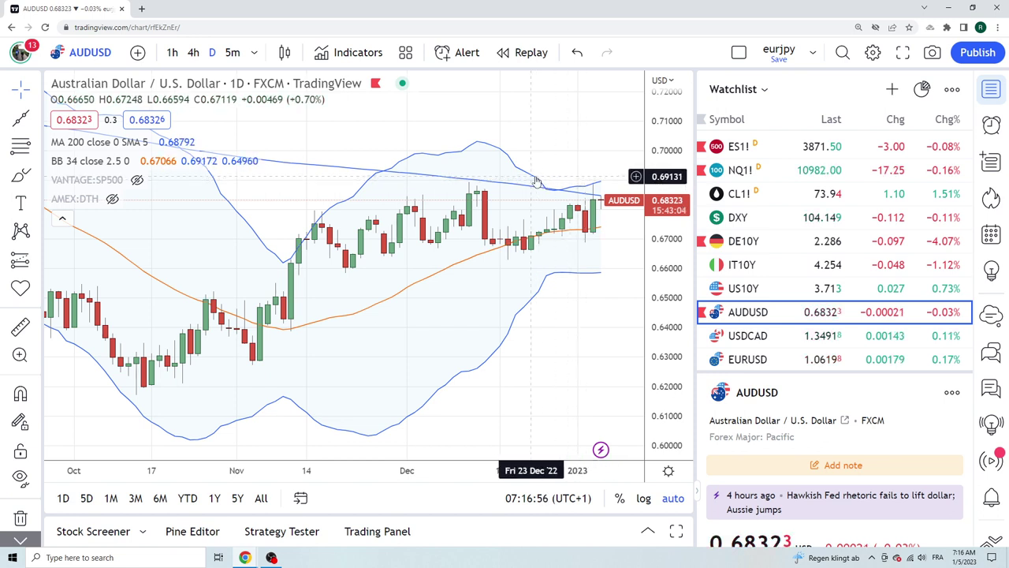
{"action": "scroll", "coordinate": [782, 270], "scroll_direction": "down", "scroll_amount": 1}
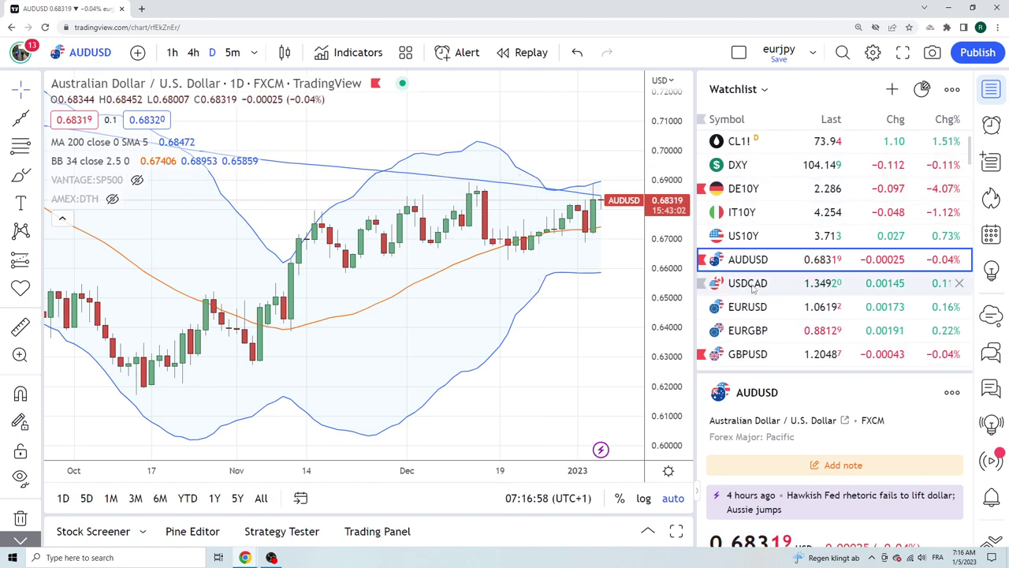
Load USD/CAD from the watchlist and set the interval to 4h
{"action": "left_click", "coordinate": [781, 283]}
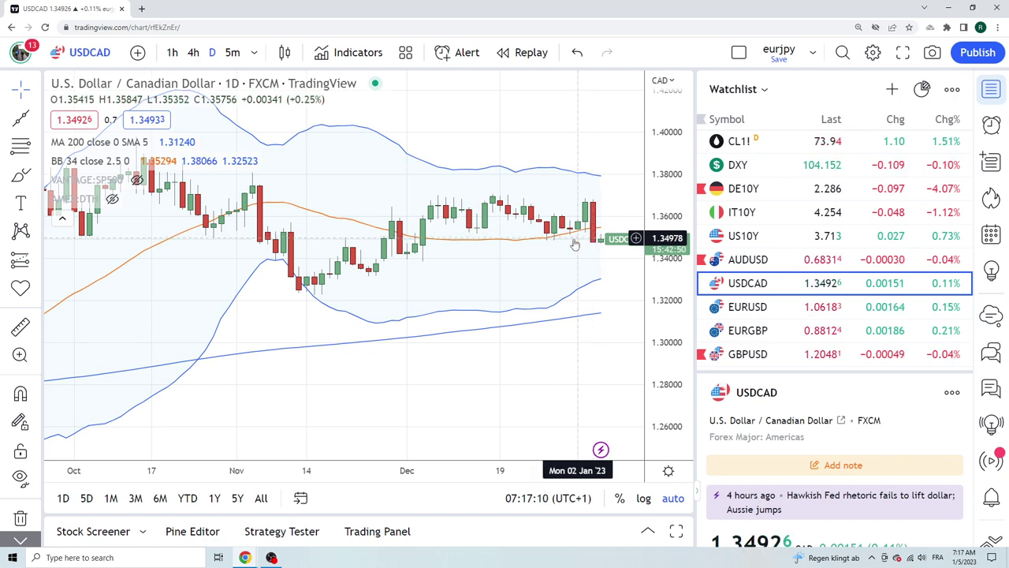
{"action": "type", "text": "4h"}
{"action": "key", "text": "Return"}
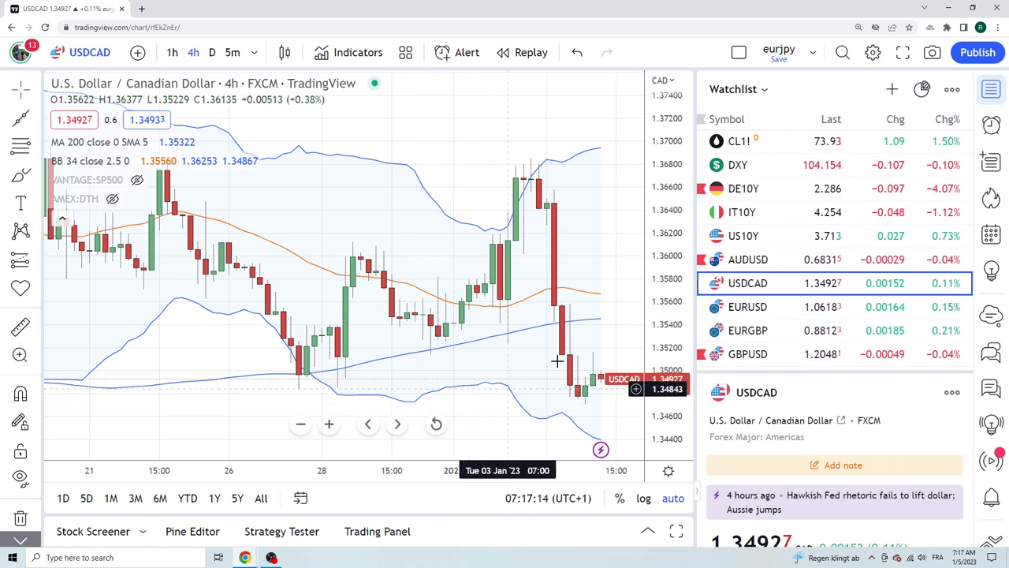
{"action": "scroll", "coordinate": [795, 292], "scroll_direction": "down", "scroll_amount": 3}
{"action": "scroll", "coordinate": [793, 296], "scroll_direction": "down", "scroll_amount": 3}
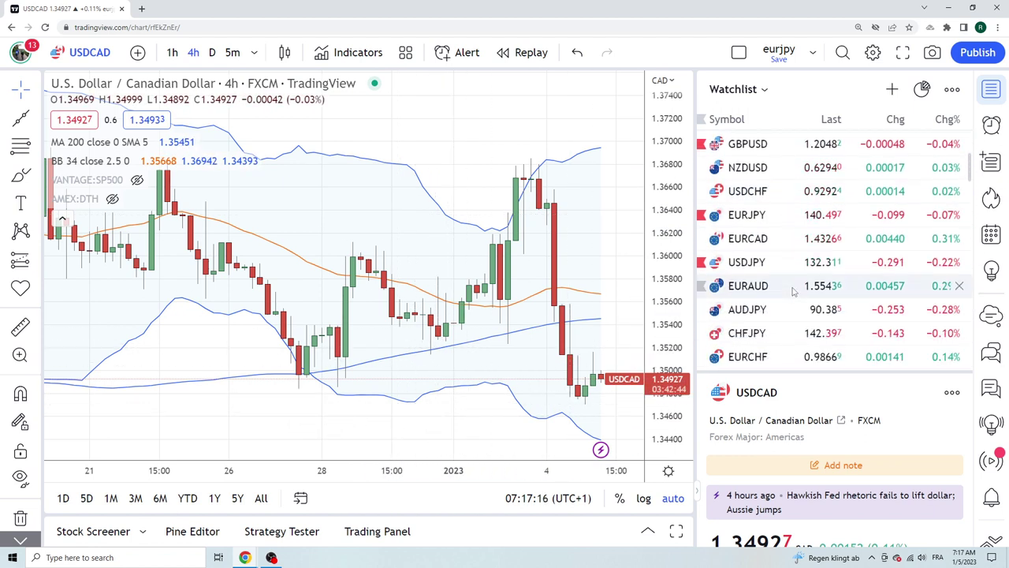
{"action": "scroll", "coordinate": [784, 306], "scroll_direction": "down", "scroll_amount": 2}
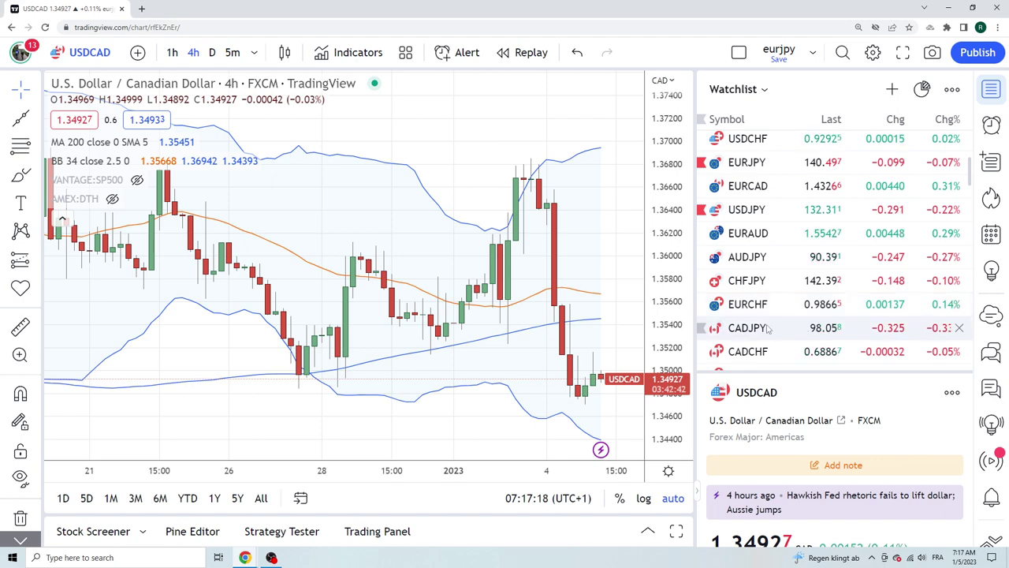
{"action": "left_click", "coordinate": [783, 327]}
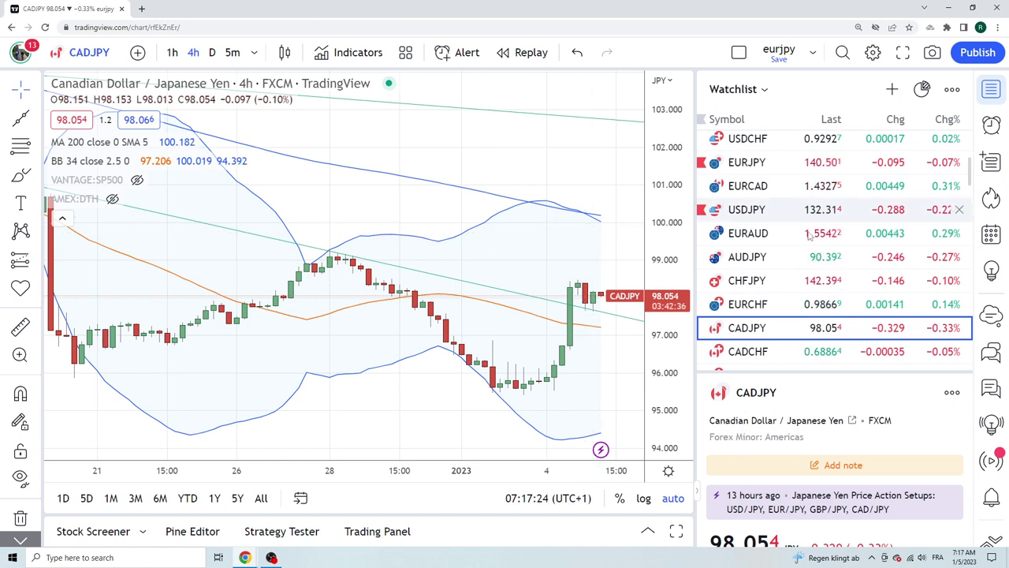
{"action": "scroll", "coordinate": [799, 292], "scroll_direction": "up", "scroll_amount": 2}
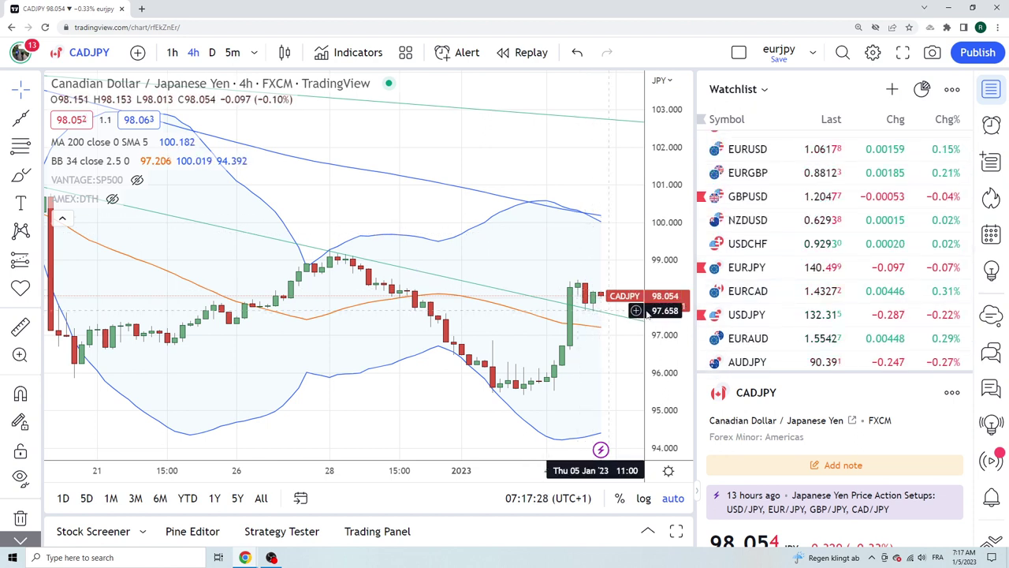
{"action": "scroll", "coordinate": [814, 267], "scroll_direction": "up", "scroll_amount": 2}
{"action": "scroll", "coordinate": [816, 268], "scroll_direction": "up", "scroll_amount": 2}
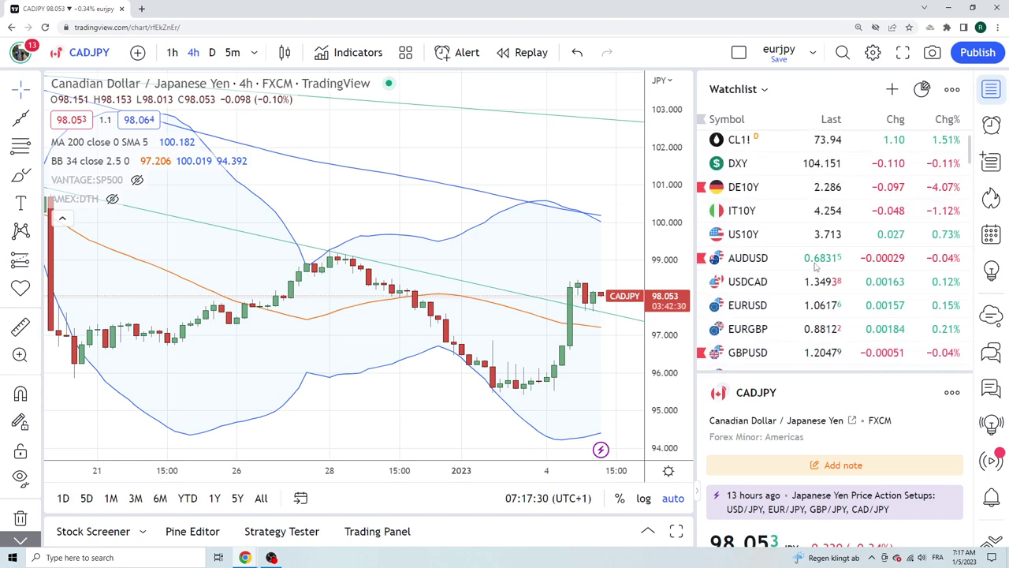
{"action": "scroll", "coordinate": [804, 245], "scroll_direction": "down", "scroll_amount": 2}
{"action": "left_click", "coordinate": [771, 178]}
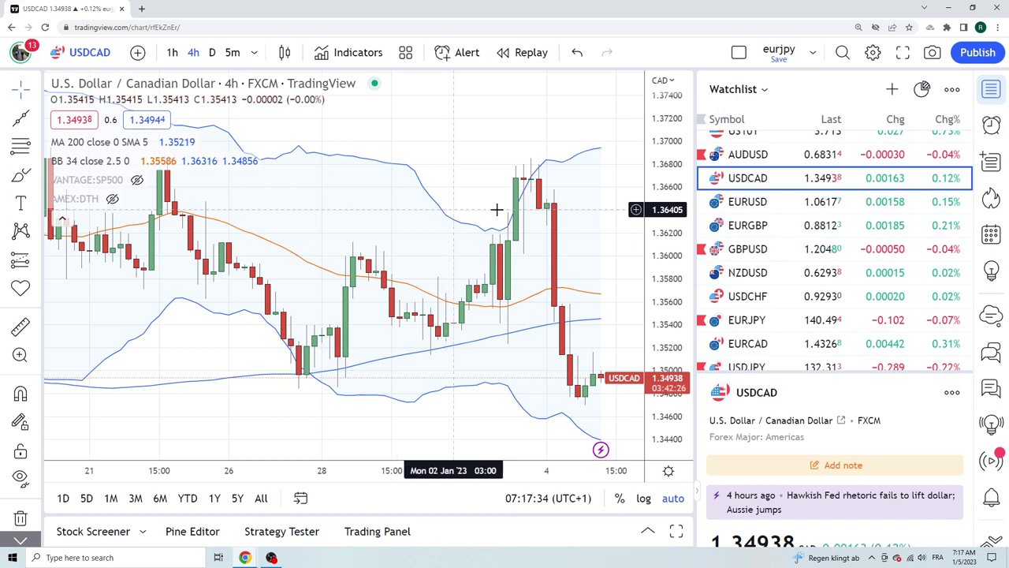
{"action": "scroll", "coordinate": [815, 228], "scroll_direction": "up", "scroll_amount": 5}
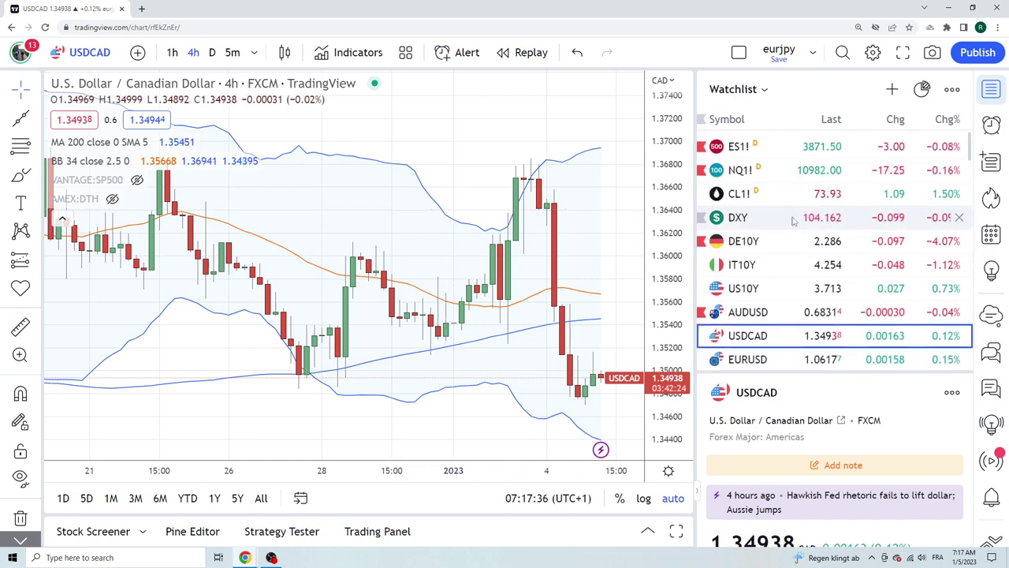
Load CL1! Light Crude Oil Futures from the watchlist on the 4-hour chart
{"action": "left_click", "coordinate": [769, 197]}
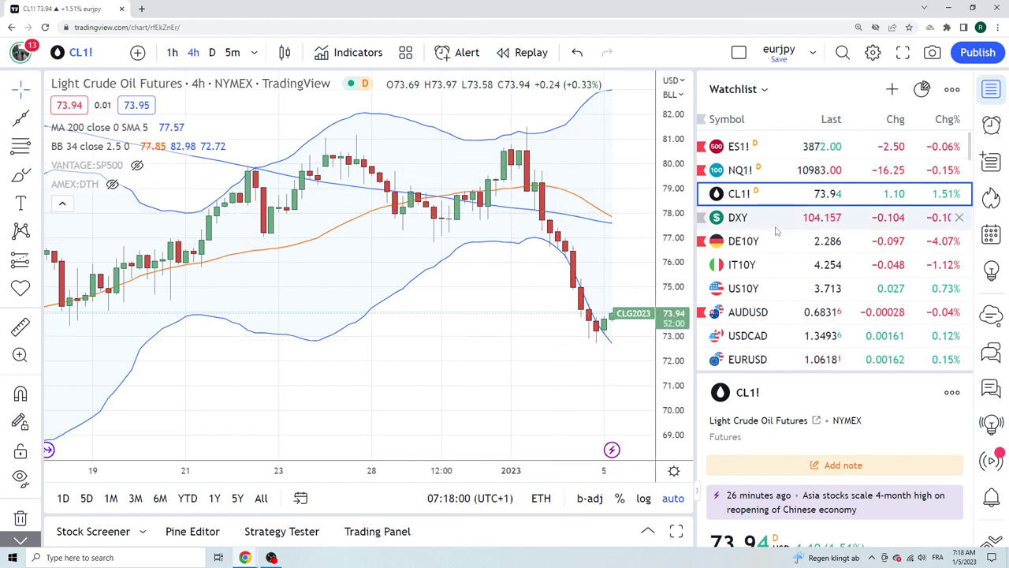
{"action": "scroll", "coordinate": [781, 230], "scroll_direction": "down", "scroll_amount": 2}
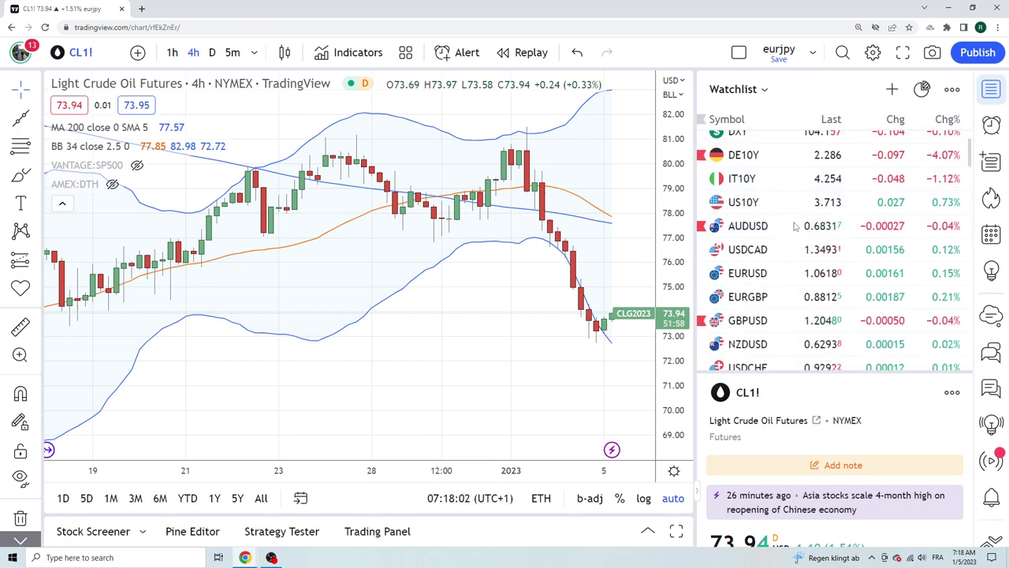
{"action": "scroll", "coordinate": [794, 233], "scroll_direction": "down", "scroll_amount": 1}
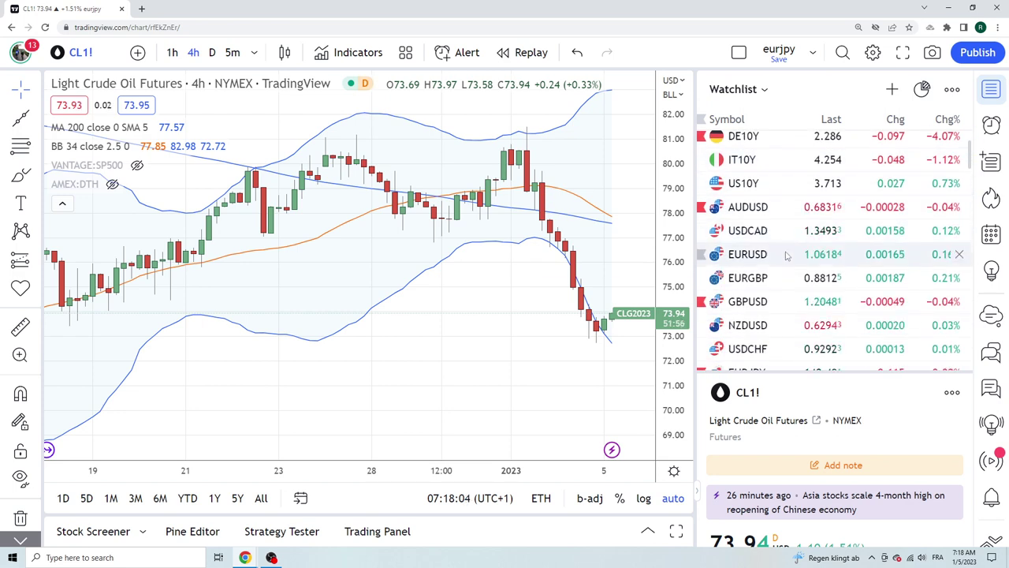
{"action": "left_click", "coordinate": [759, 237]}
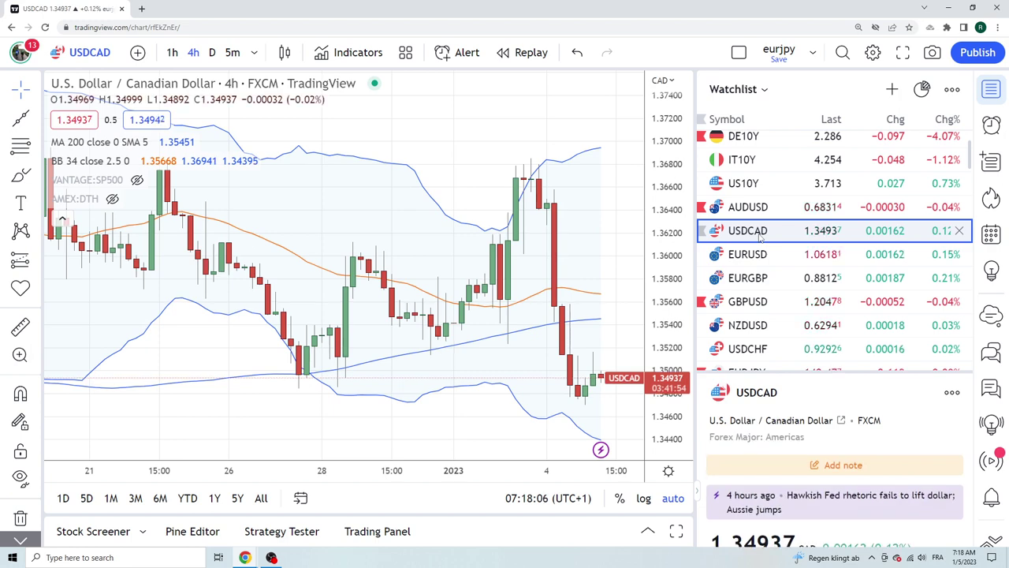
{"action": "left_click", "coordinate": [212, 53]}
{"action": "scroll", "coordinate": [489, 248], "scroll_direction": "up", "scroll_amount": 2}
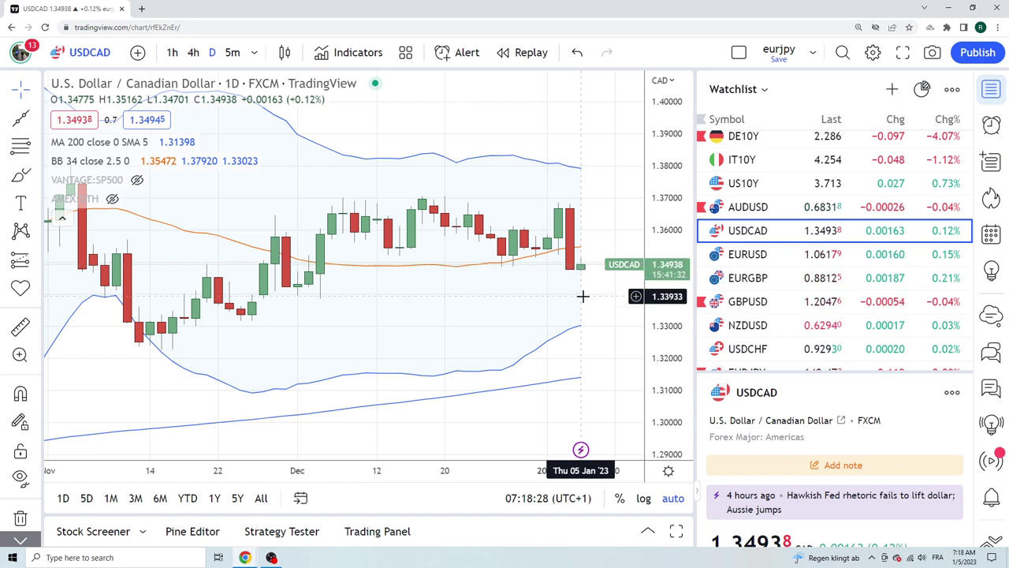
{"action": "scroll", "coordinate": [773, 268], "scroll_direction": "down", "scroll_amount": 1}
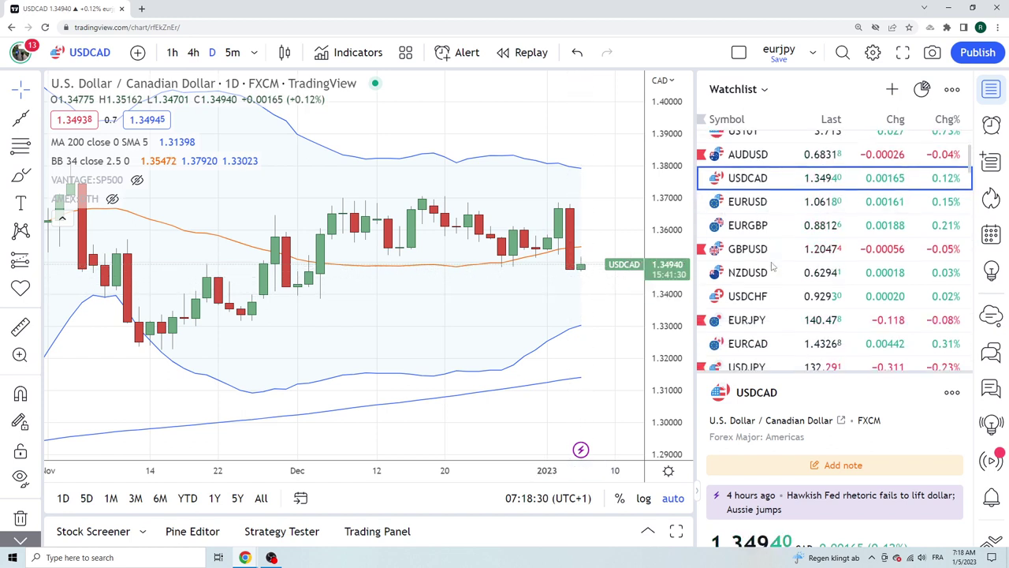
{"action": "scroll", "coordinate": [773, 268], "scroll_direction": "down", "scroll_amount": 5}
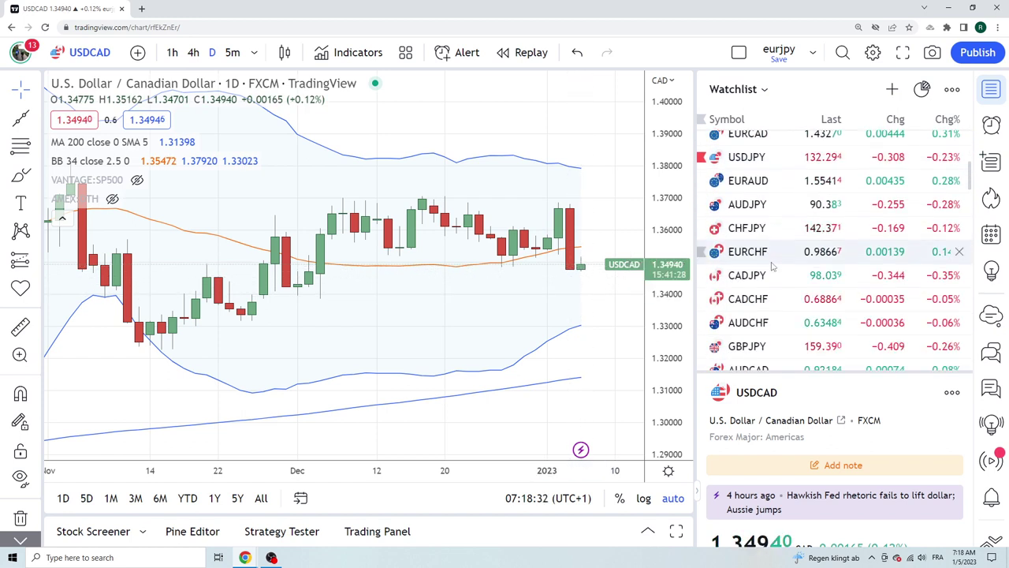
{"action": "scroll", "coordinate": [769, 288], "scroll_direction": "down", "scroll_amount": 1}
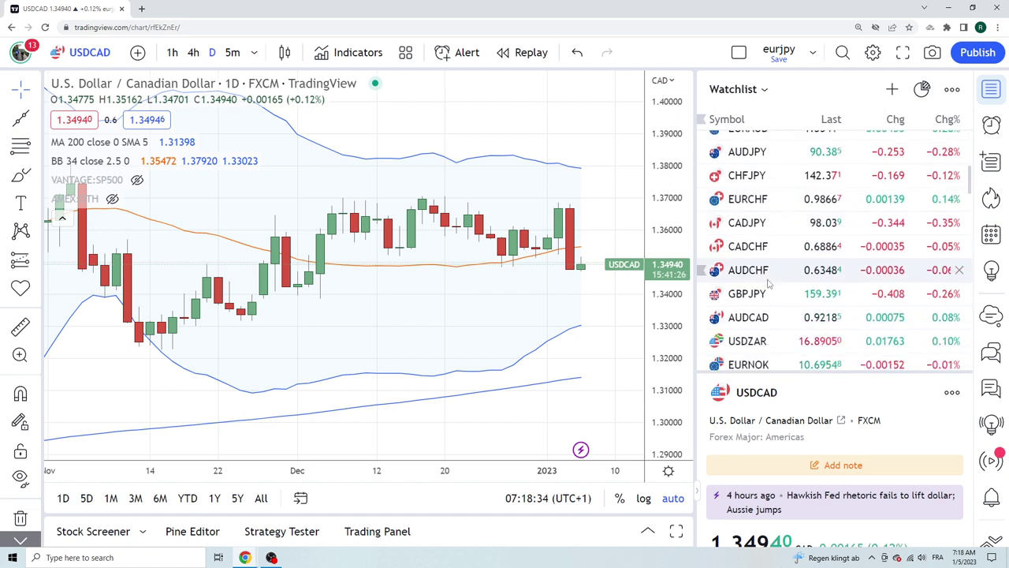
{"action": "scroll", "coordinate": [769, 285], "scroll_direction": "up", "scroll_amount": 3}
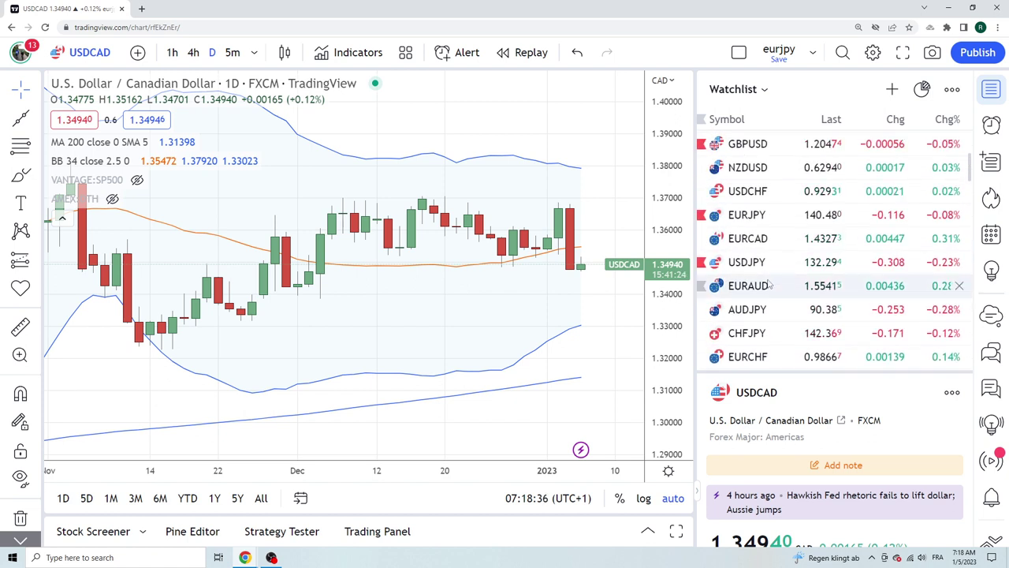
{"action": "scroll", "coordinate": [769, 286], "scroll_direction": "up", "scroll_amount": 1}
{"action": "scroll", "coordinate": [769, 285], "scroll_direction": "down", "scroll_amount": 2}
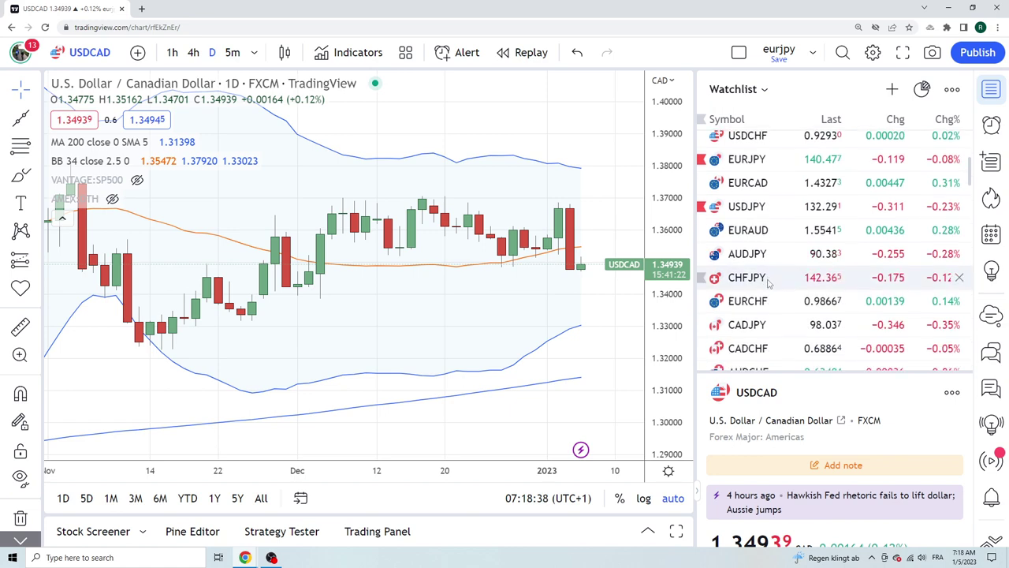
{"action": "scroll", "coordinate": [769, 286], "scroll_direction": "down", "scroll_amount": 5}
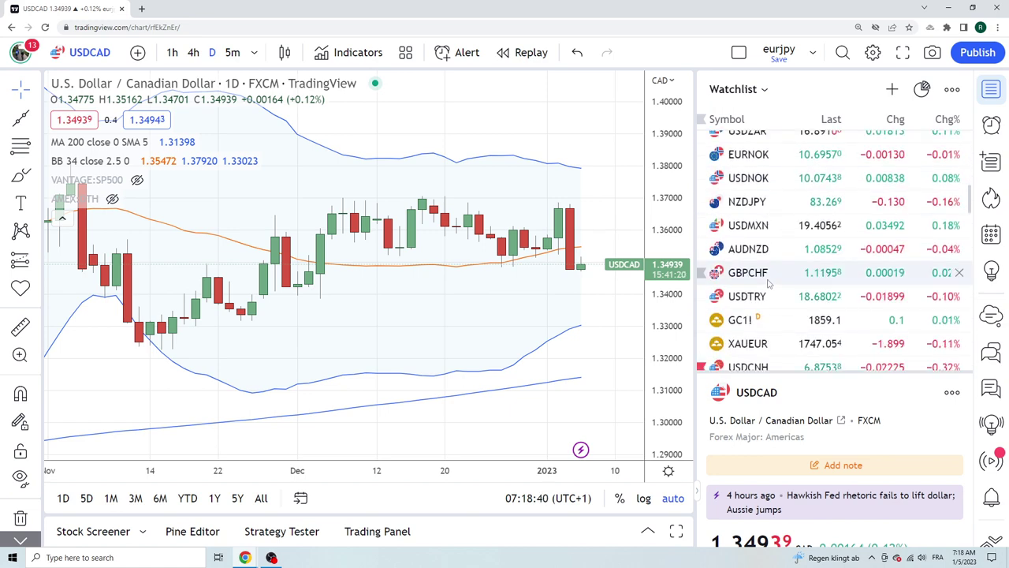
{"action": "scroll", "coordinate": [768, 286], "scroll_direction": "up", "scroll_amount": 3}
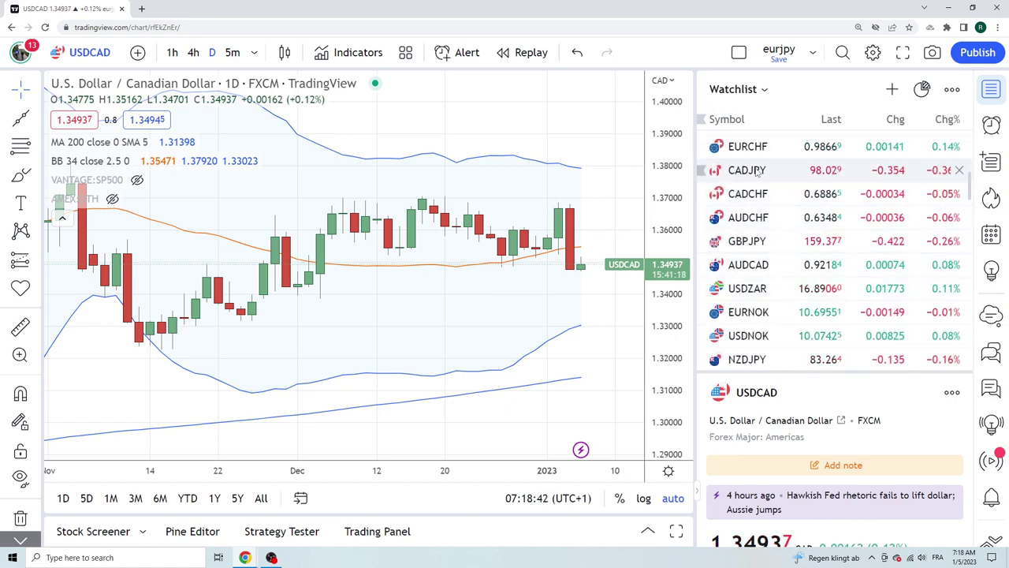
Load daily CAD/JPY and zoom out and back in to review its downtrend
{"action": "left_click", "coordinate": [758, 172]}
{"action": "scroll", "coordinate": [464, 280], "scroll_direction": "down", "scroll_amount": 4}
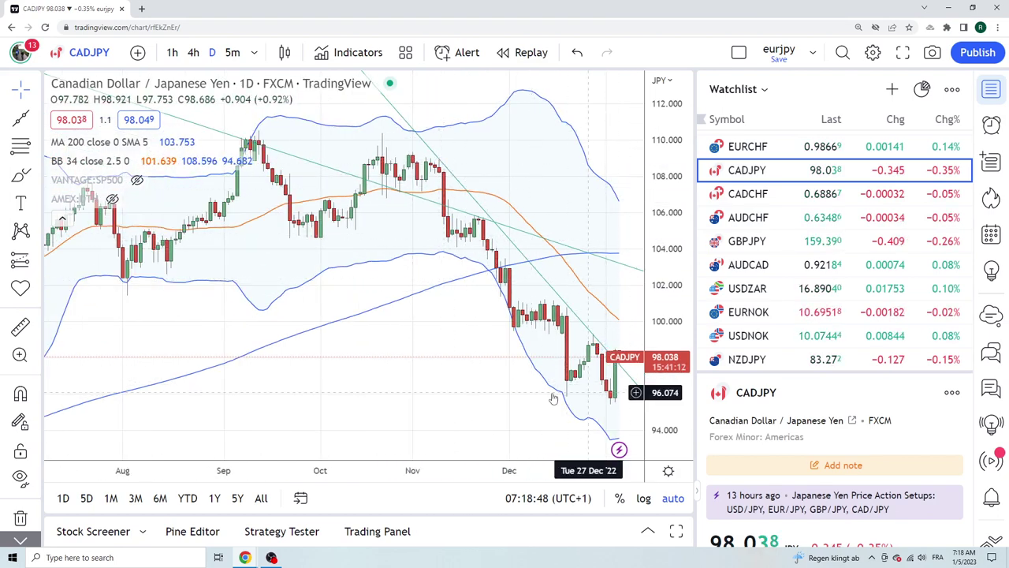
{"action": "scroll", "coordinate": [473, 387], "scroll_direction": "up", "scroll_amount": 5}
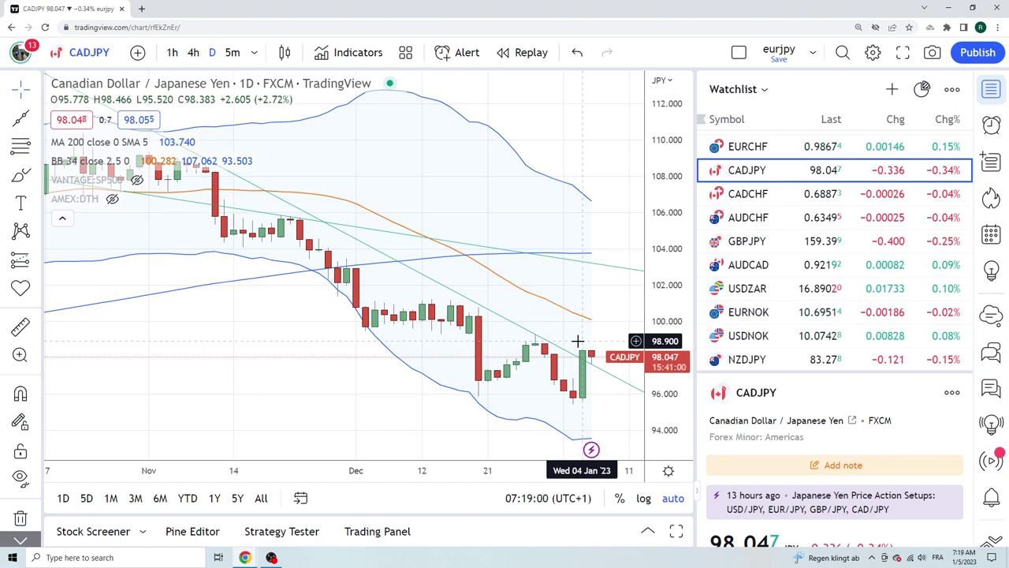
{"action": "scroll", "coordinate": [579, 342], "scroll_direction": "down", "scroll_amount": 2}
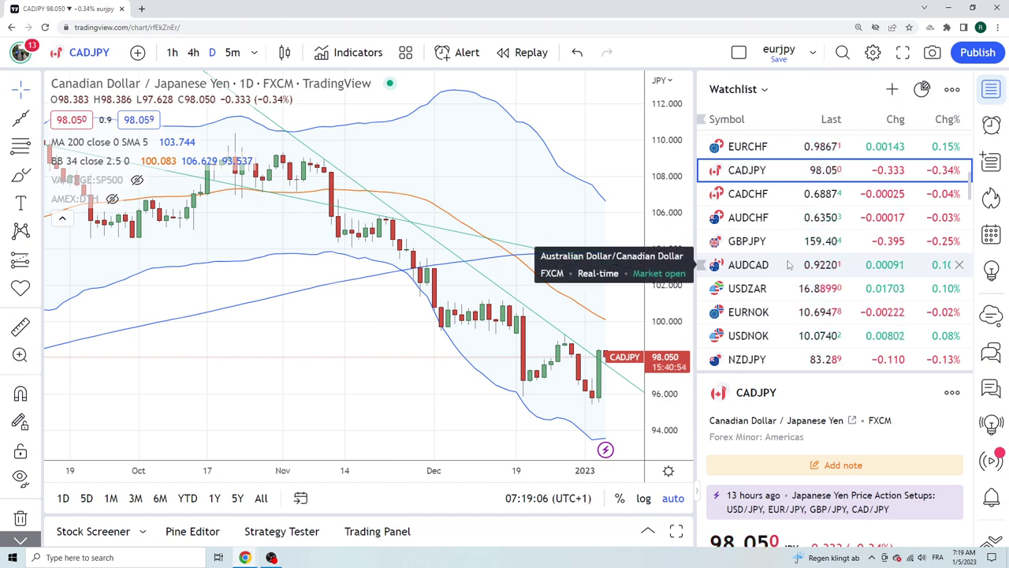
{"action": "scroll", "coordinate": [789, 265], "scroll_direction": "up", "scroll_amount": 4}
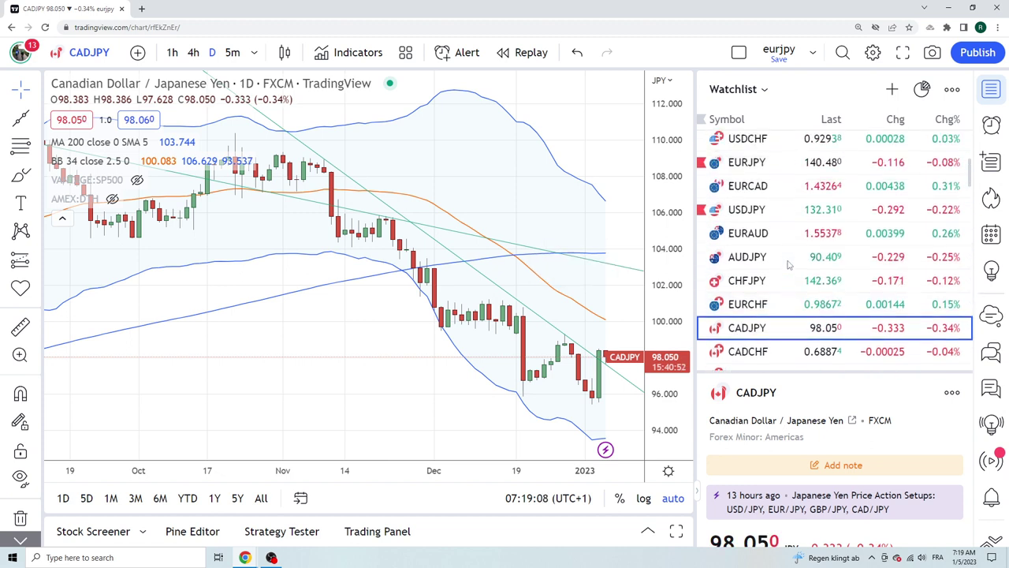
{"action": "scroll", "coordinate": [788, 265], "scroll_direction": "up", "scroll_amount": 4}
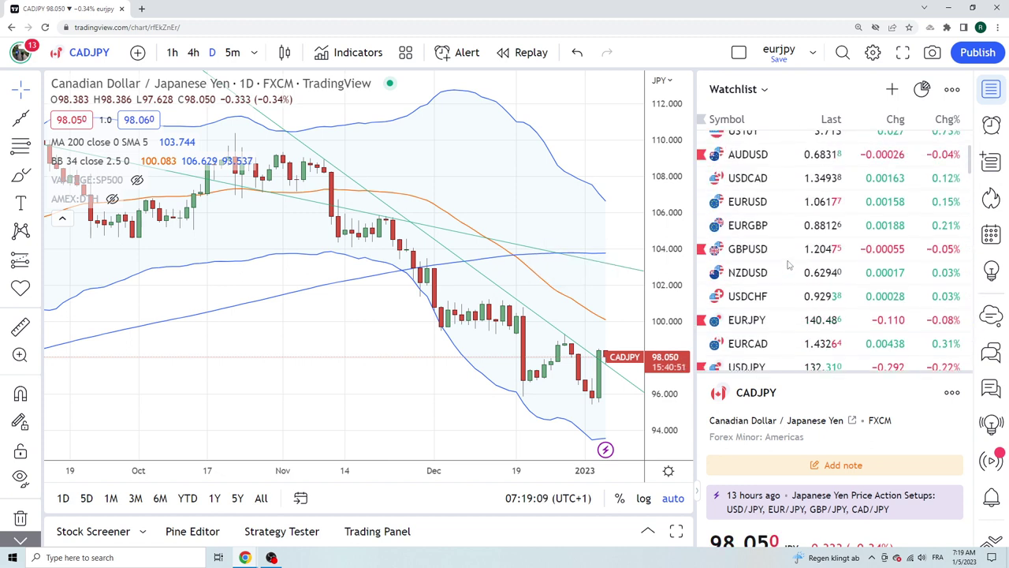
Return to the daily USD/CAD chart and zoom in to review it
{"action": "left_click", "coordinate": [756, 180]}
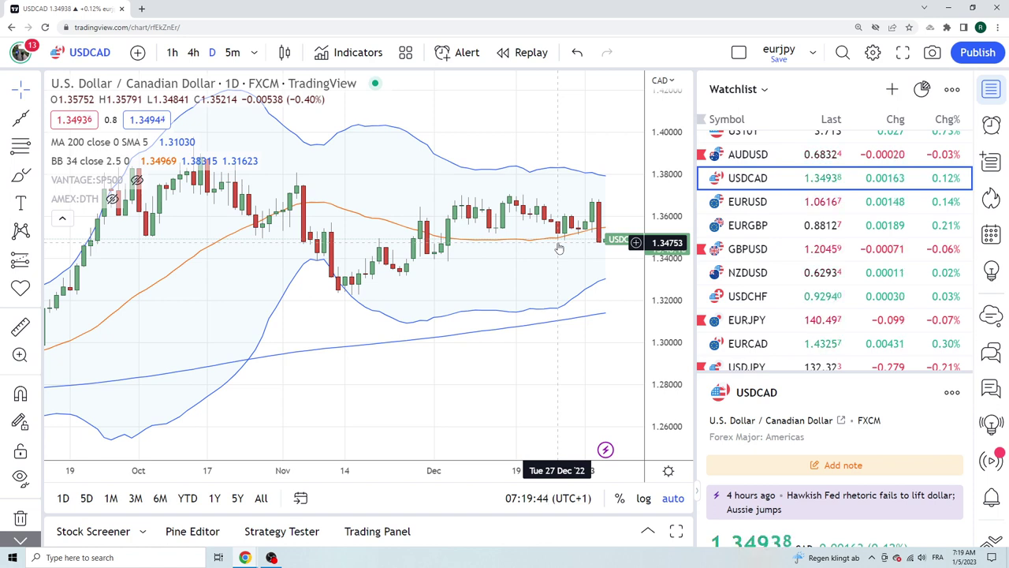
{"action": "scroll", "coordinate": [548, 262], "scroll_direction": "up", "scroll_amount": 2}
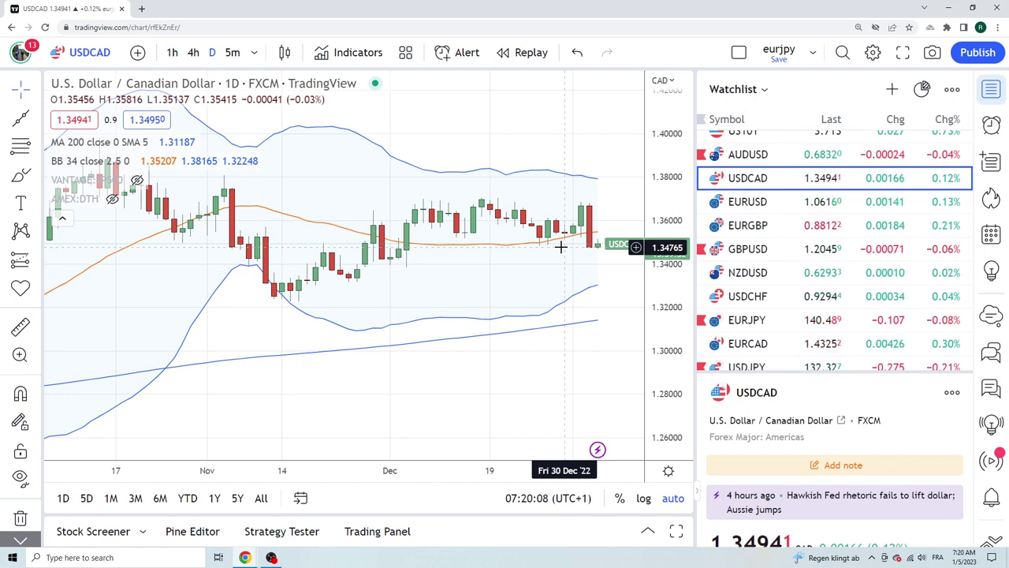
Review EURUSD, then load the daily EUR/GBP chart from the watchlist
{"action": "left_click", "coordinate": [762, 204]}
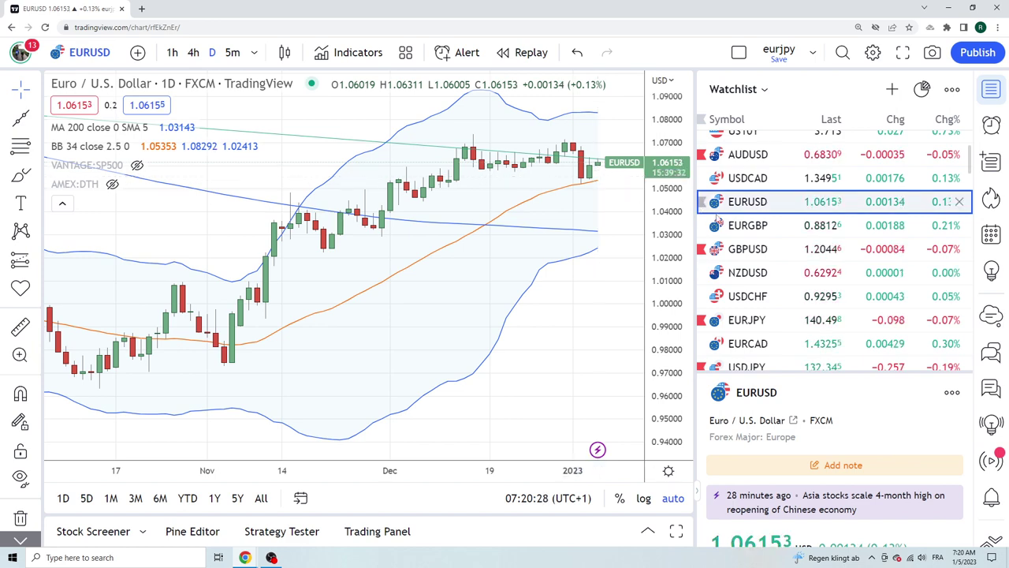
{"action": "left_click", "coordinate": [734, 225]}
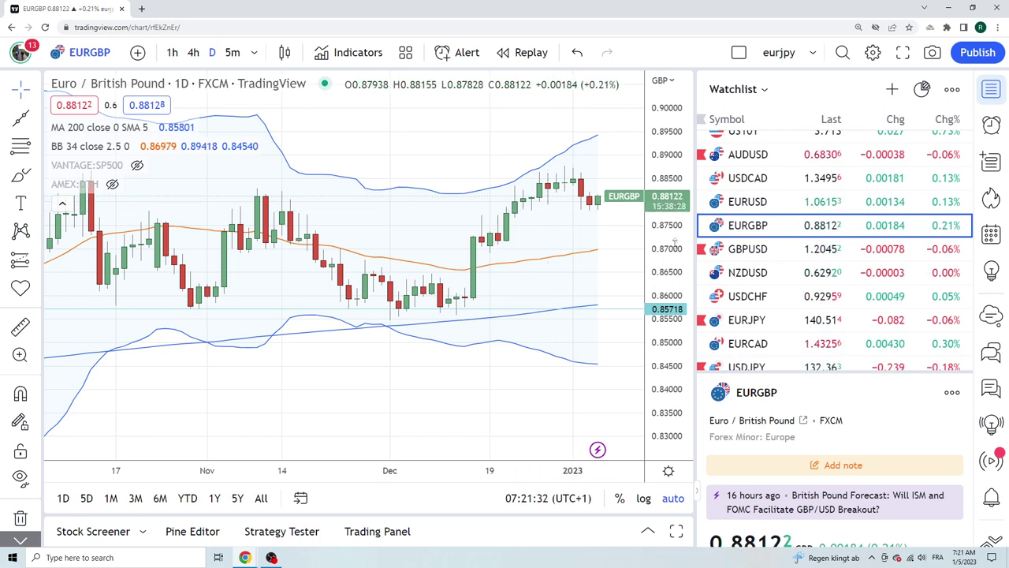
Load daily GBP/USD and hide the ascending green and descending teal trend lines
{"action": "left_click", "coordinate": [761, 250]}
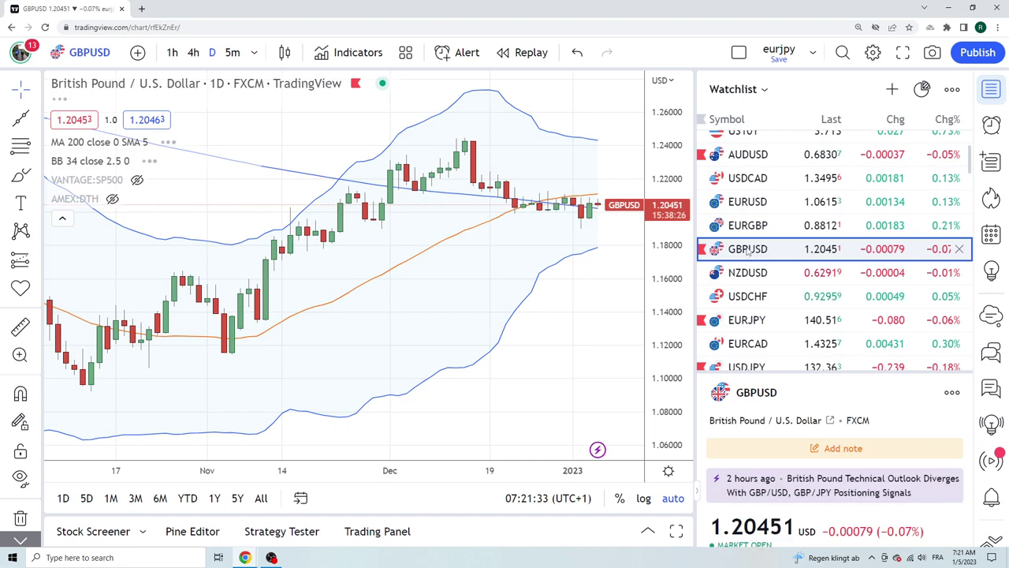
{"action": "scroll", "coordinate": [501, 290], "scroll_direction": "up", "scroll_amount": 3}
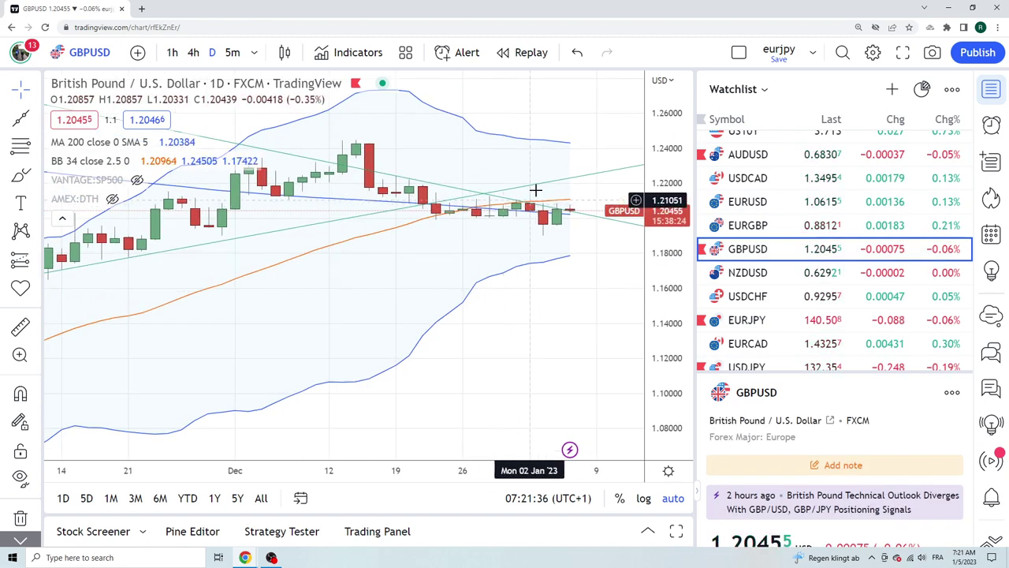
{"action": "right_click", "coordinate": [536, 186]}
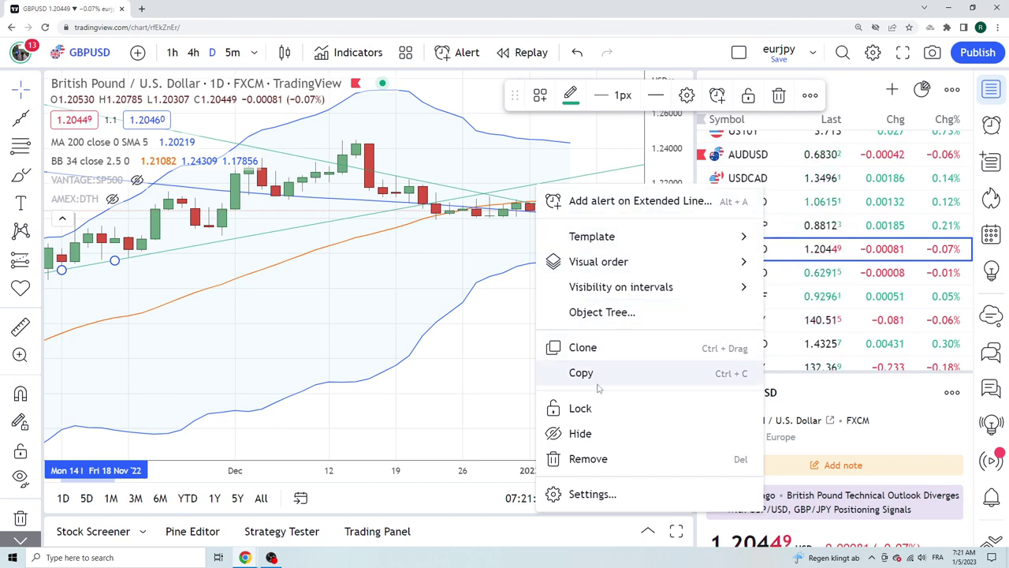
{"action": "left_click", "coordinate": [587, 432]}
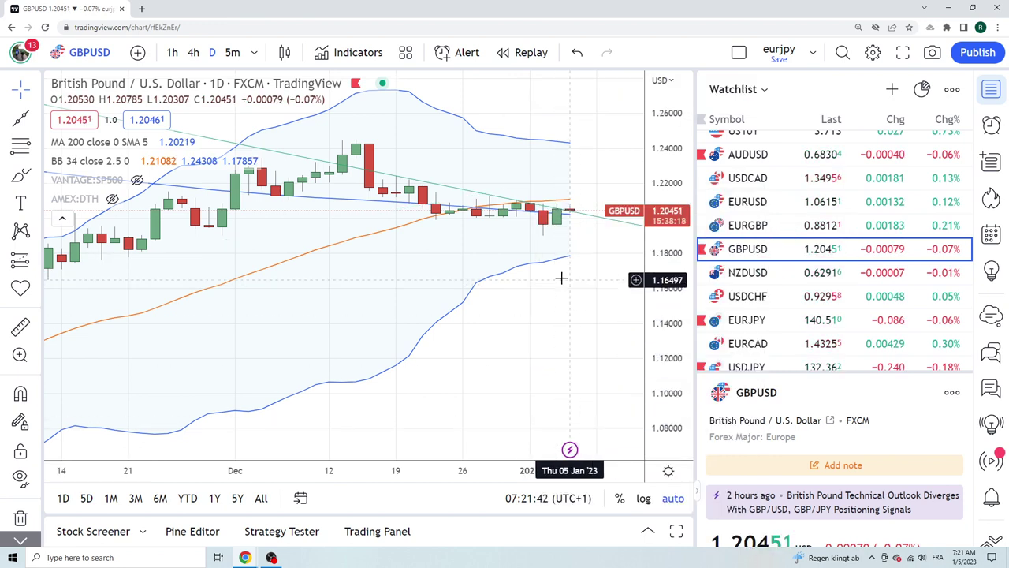
{"action": "right_click", "coordinate": [593, 220]}
{"action": "left_click", "coordinate": [678, 476]}
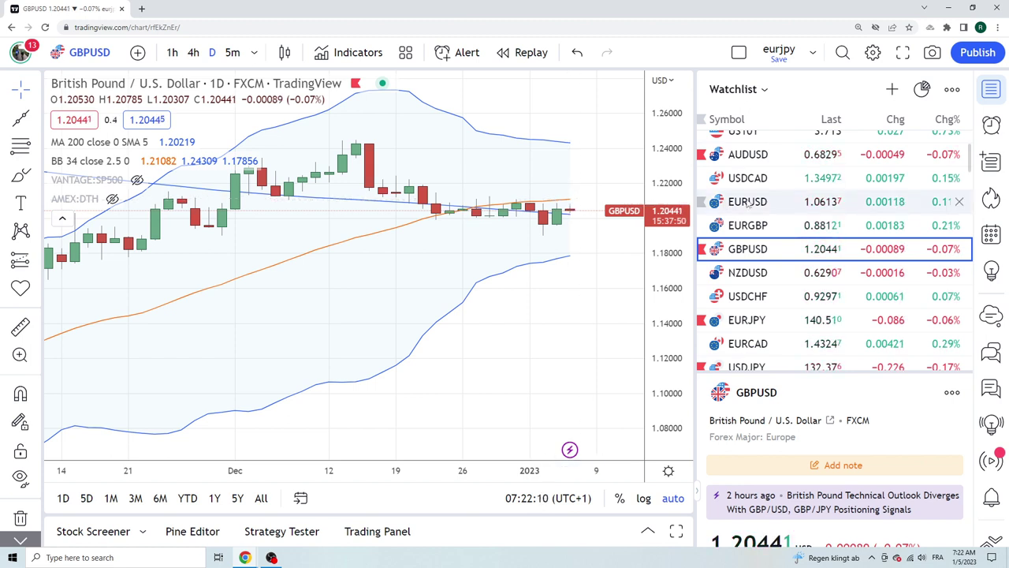
Step from the NZDUSD chart to the USDCHF daily chart in the watchlist
{"action": "left_click", "coordinate": [753, 272]}
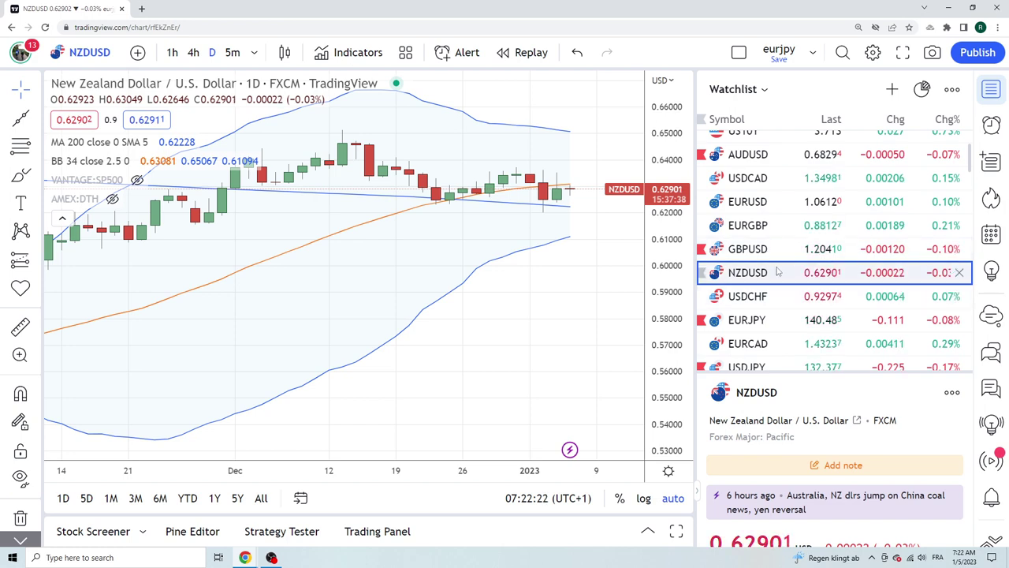
{"action": "left_click", "coordinate": [756, 299]}
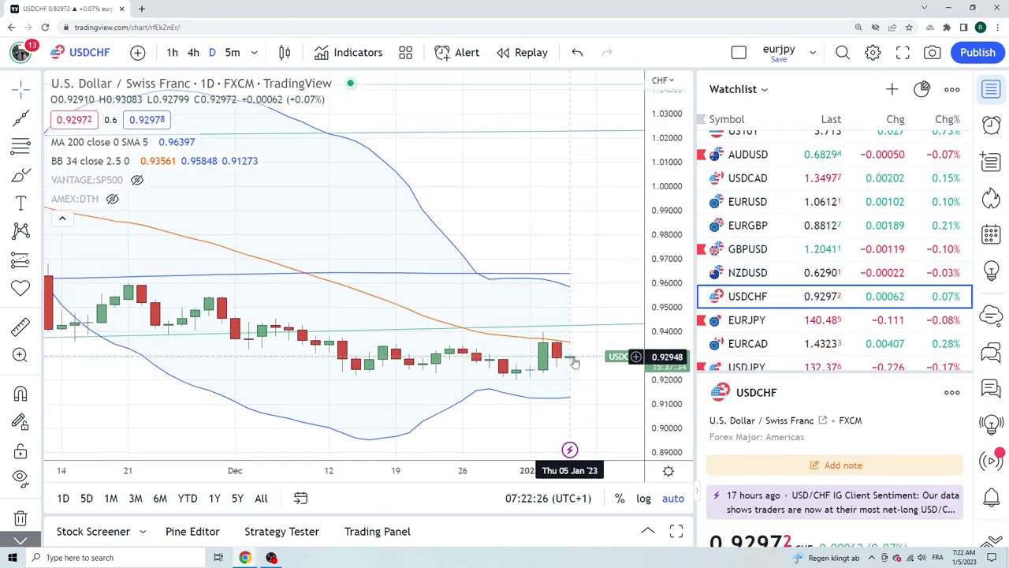
Switch the chart to EURJPY and scroll the watchlist down toward EURCAD
{"action": "left_click", "coordinate": [755, 320]}
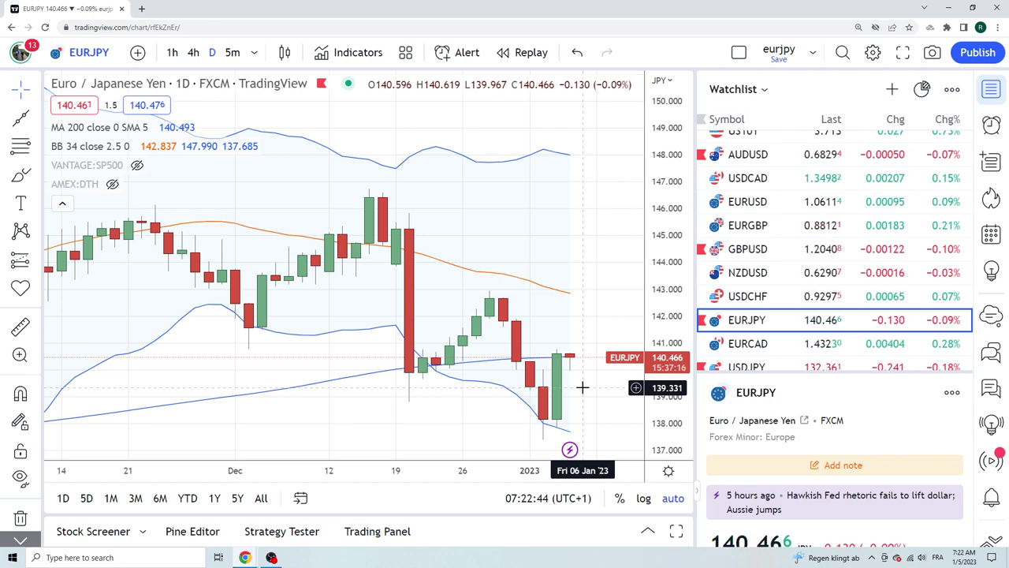
{"action": "scroll", "coordinate": [771, 269], "scroll_direction": "down", "scroll_amount": 1}
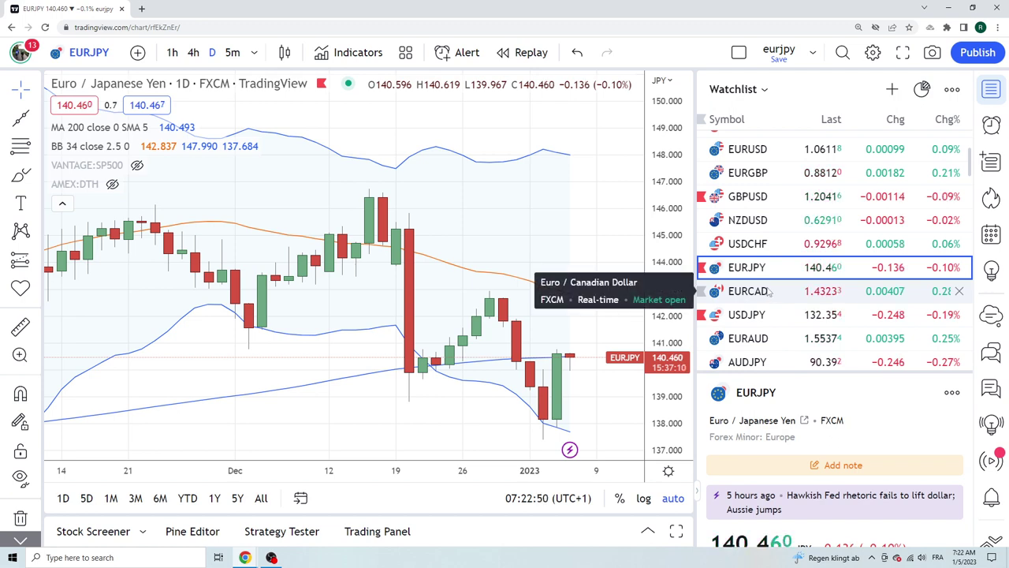
Open EURCAD and zoom out to see a longer stretch of its daily history
{"action": "left_click", "coordinate": [759, 292]}
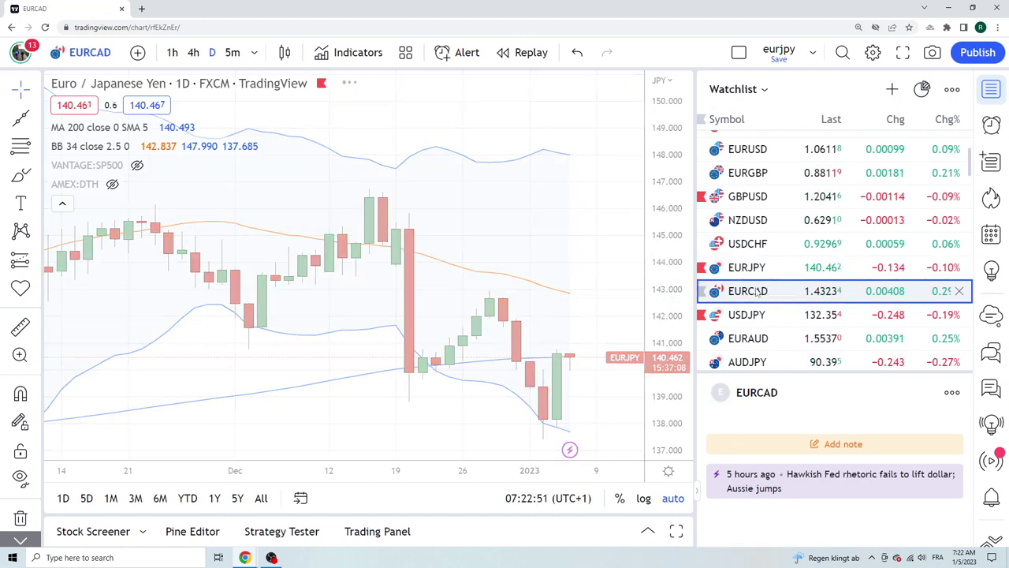
{"action": "scroll", "coordinate": [769, 273], "scroll_direction": "down", "scroll_amount": 1}
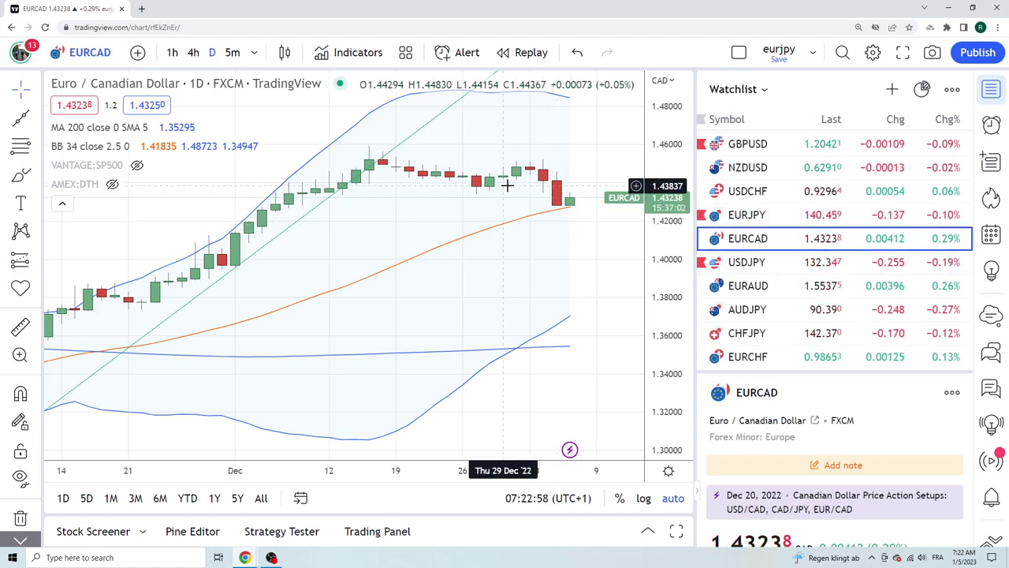
{"action": "scroll", "coordinate": [508, 190], "scroll_direction": "down", "scroll_amount": 3}
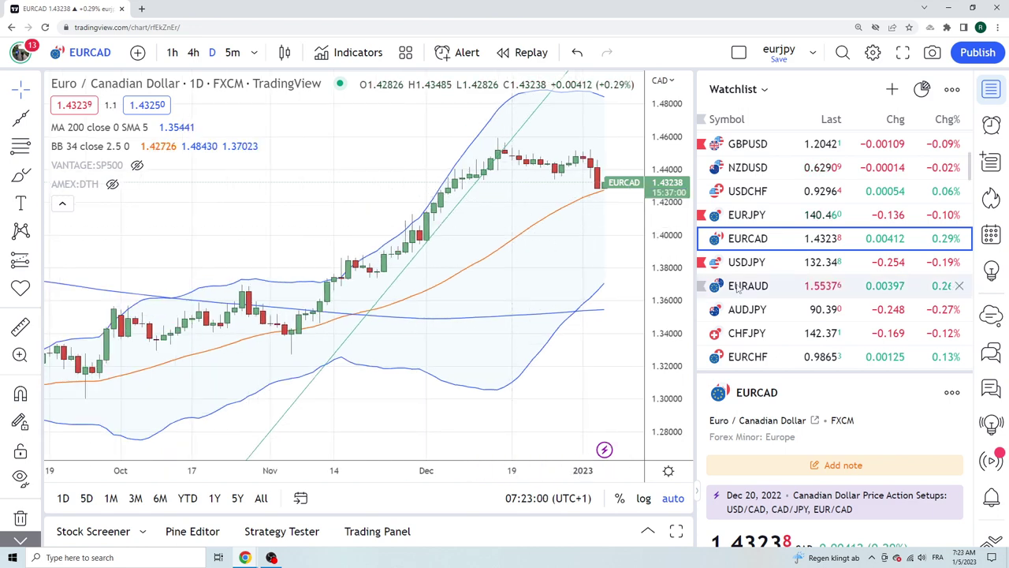
Move down the watchlist to USDJPY and adjust the chart zoom
{"action": "key", "text": "Down"}
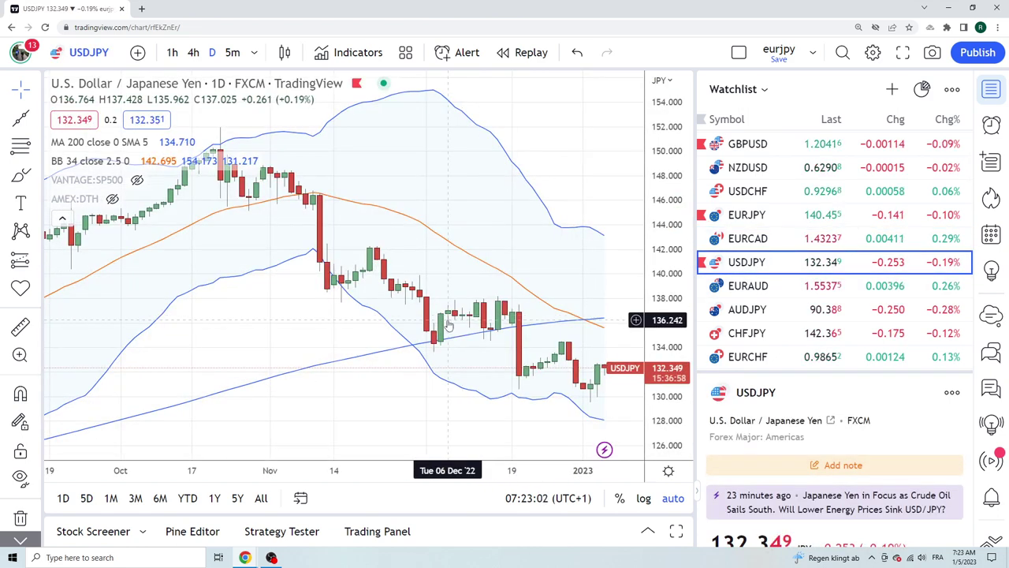
{"action": "scroll", "coordinate": [442, 320], "scroll_direction": "up", "scroll_amount": 3}
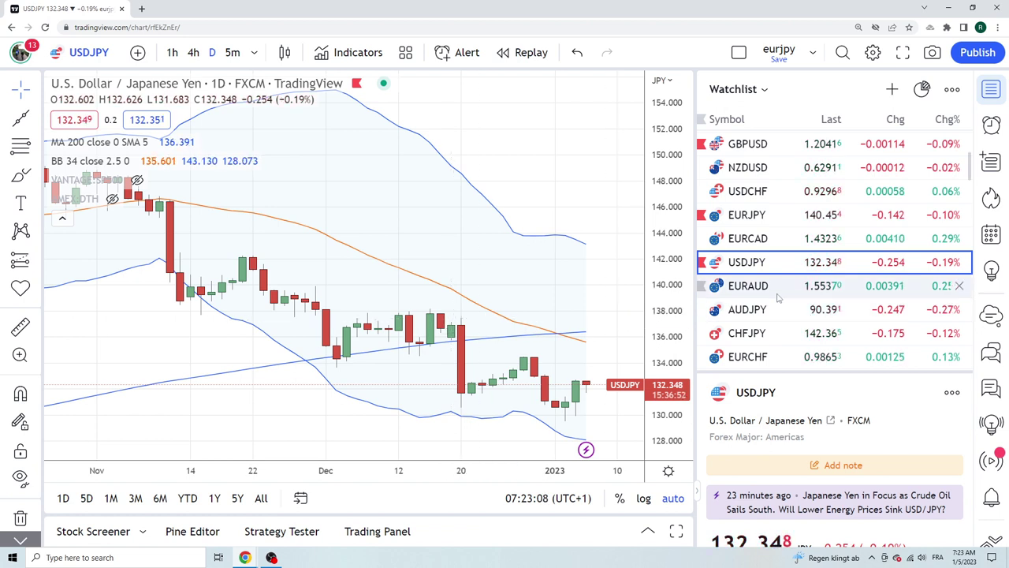
{"action": "scroll", "coordinate": [769, 290], "scroll_direction": "down", "scroll_amount": 1}
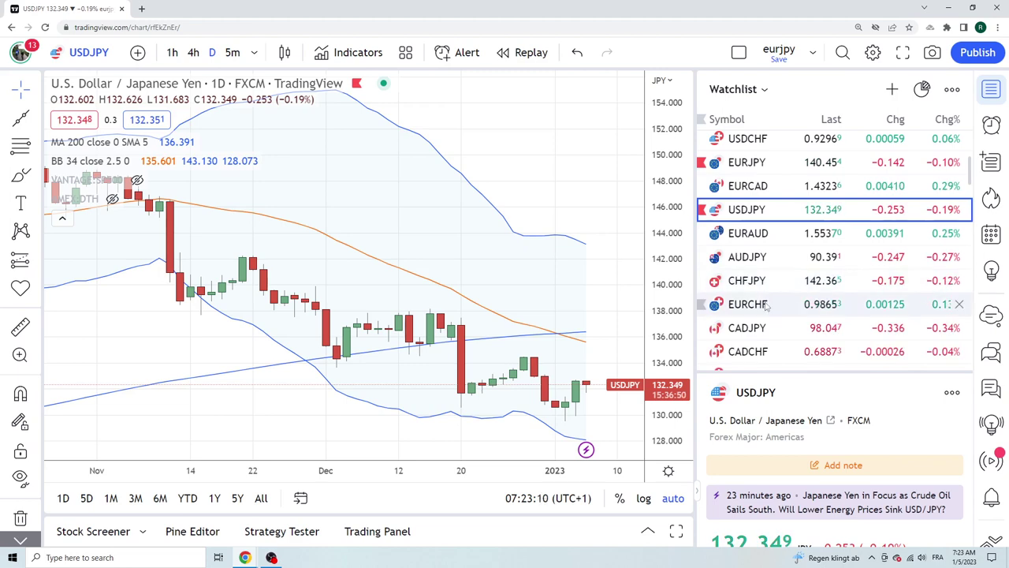
Review EURCHF, then switch to CADJPY and scroll the watchlist further down
{"action": "left_click", "coordinate": [765, 305]}
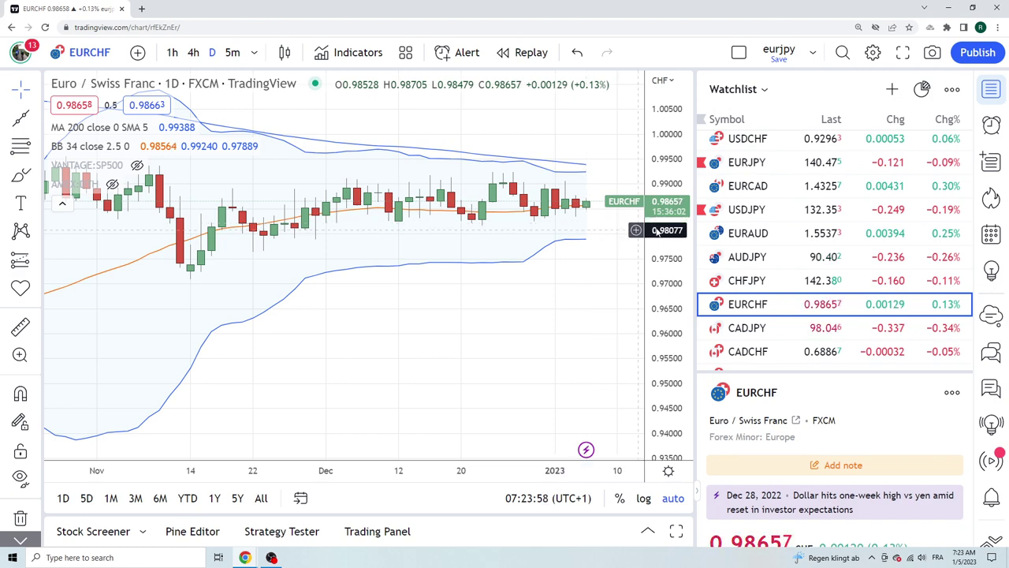
{"action": "left_click", "coordinate": [756, 328]}
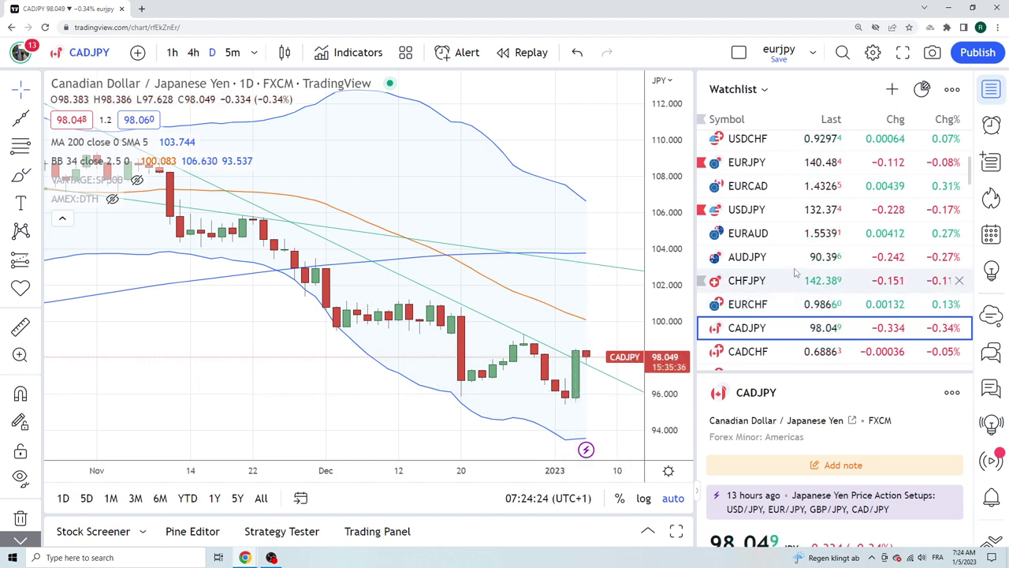
{"action": "scroll", "coordinate": [793, 273], "scroll_direction": "down", "scroll_amount": 1}
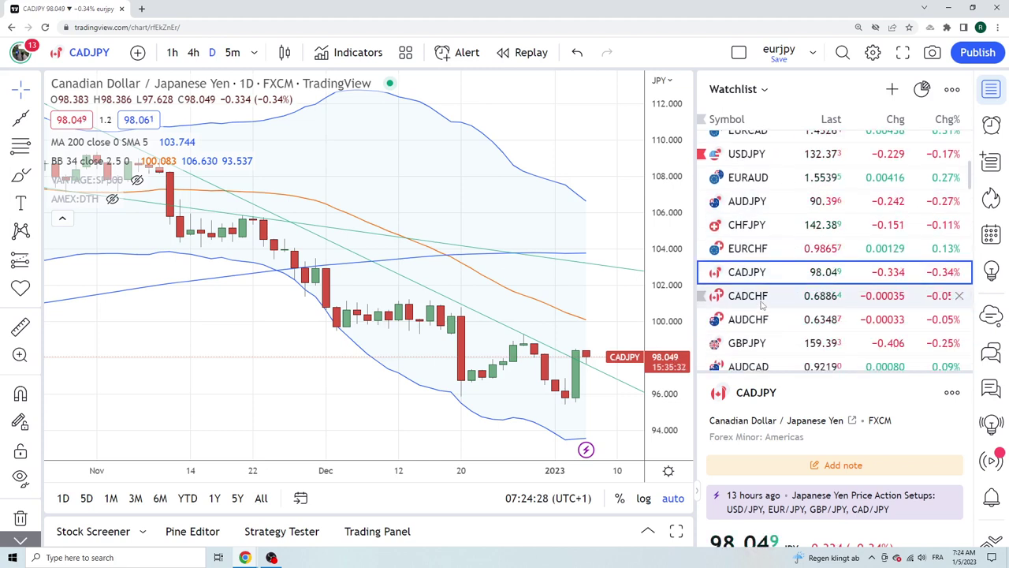
{"action": "scroll", "coordinate": [762, 305], "scroll_direction": "down", "scroll_amount": 2}
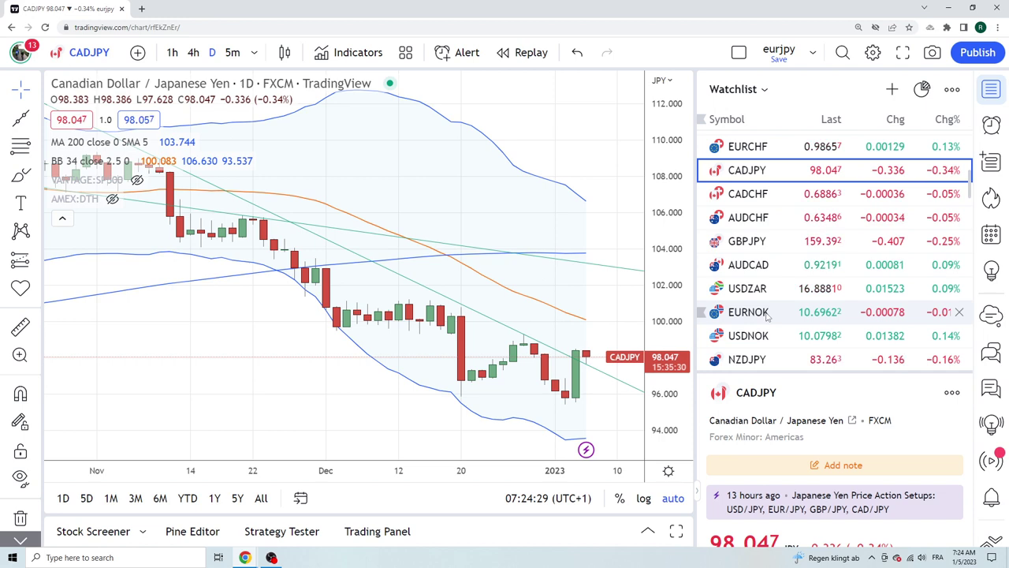
Look over EURNOK, then scroll the watchlist down and open GC1! Gold Futures
{"action": "left_click", "coordinate": [757, 313]}
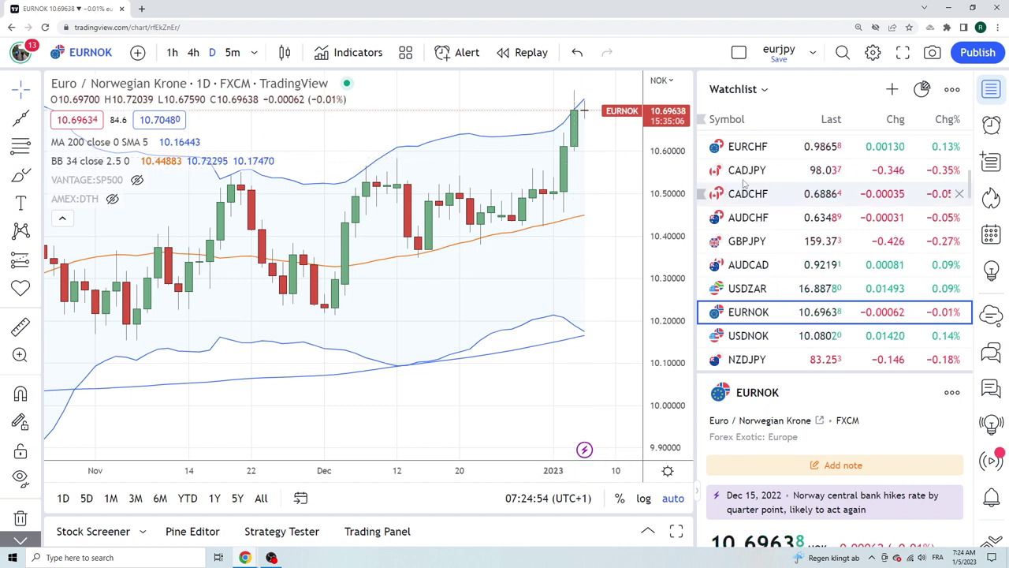
{"action": "scroll", "coordinate": [757, 190], "scroll_direction": "down", "scroll_amount": 1}
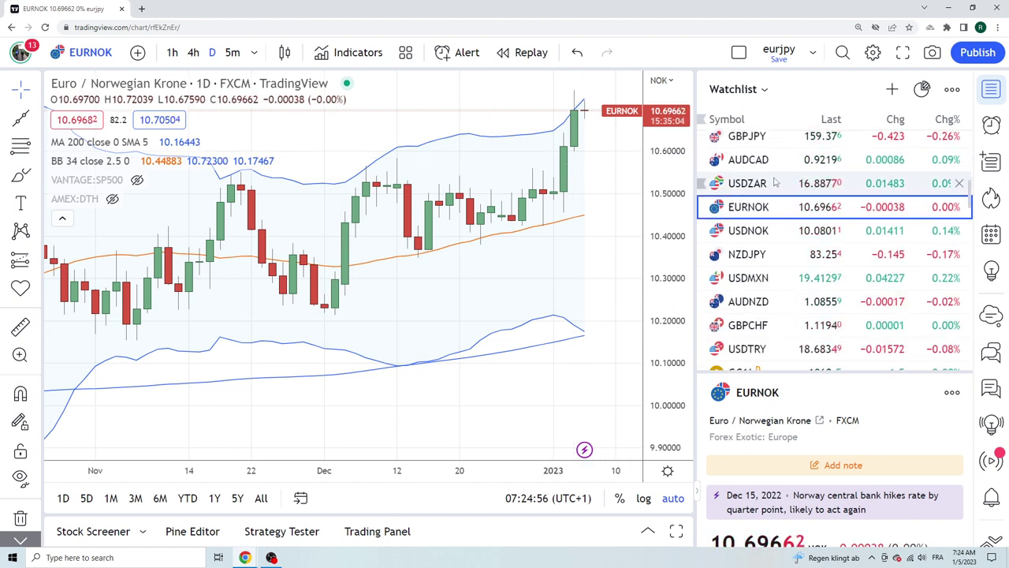
{"action": "scroll", "coordinate": [773, 205], "scroll_direction": "down", "scroll_amount": 1}
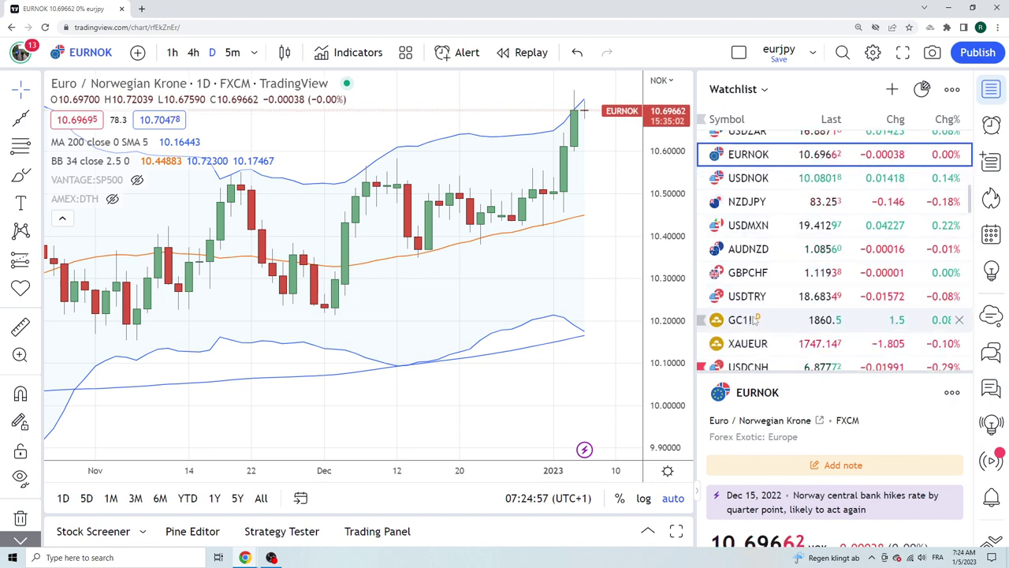
{"action": "left_click", "coordinate": [755, 319]}
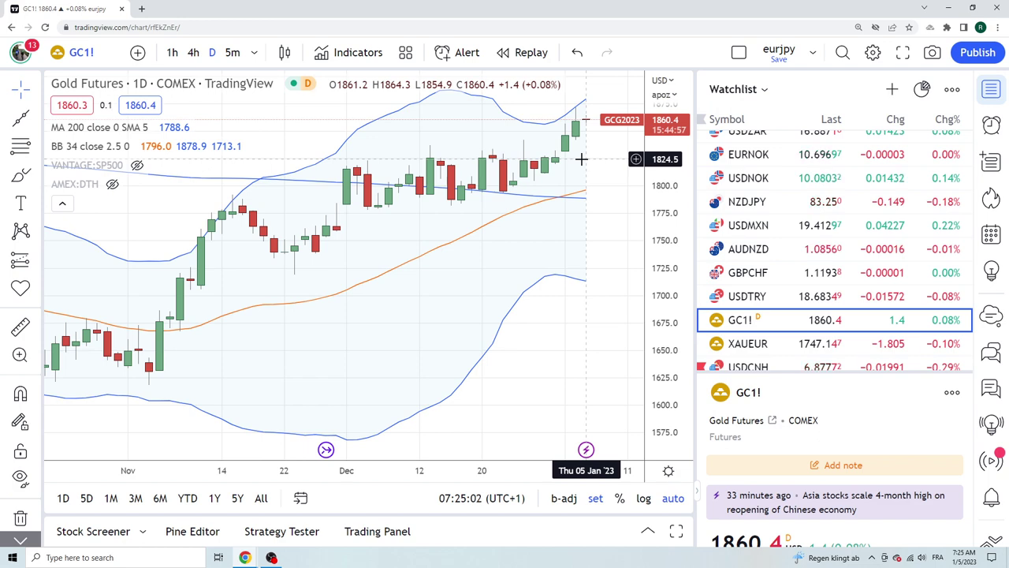
Zoom the GC1! chart out to mid-October and return the watchlist to the top
{"action": "scroll", "coordinate": [548, 208], "scroll_direction": "down", "scroll_amount": 2}
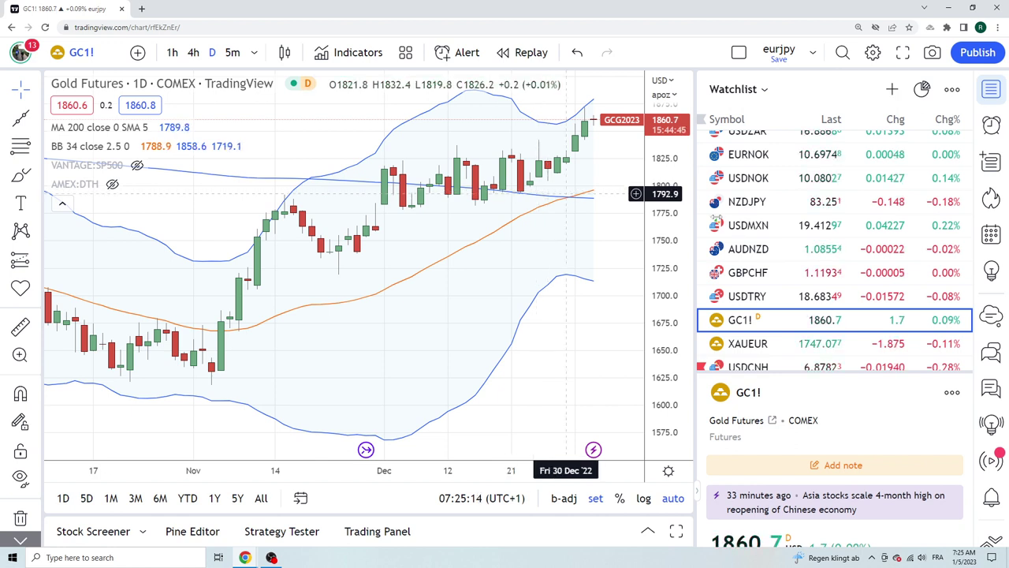
{"action": "scroll", "coordinate": [798, 295], "scroll_direction": "up", "scroll_amount": 5}
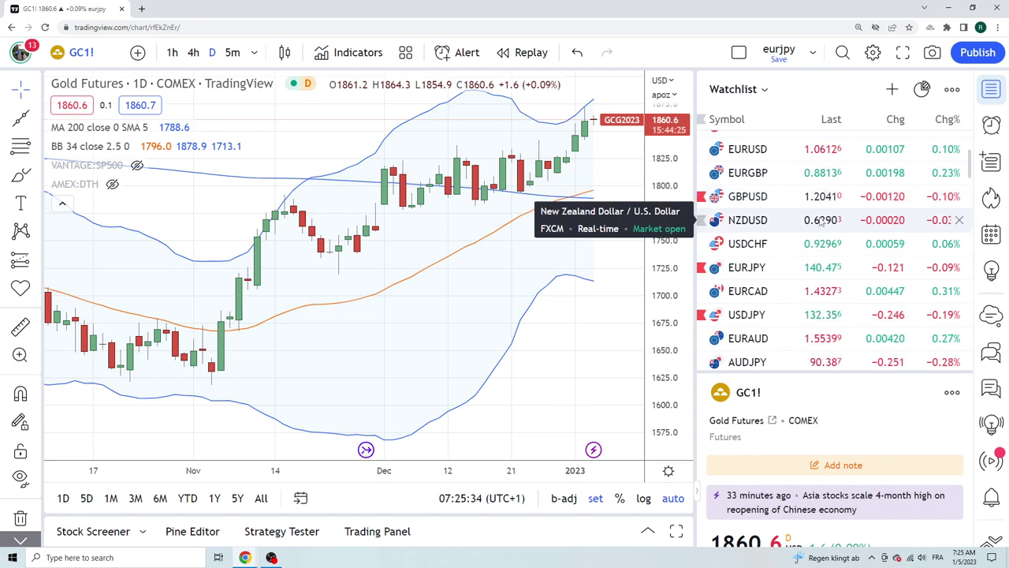
{"action": "scroll", "coordinate": [824, 219], "scroll_direction": "up", "scroll_amount": 3}
{"action": "scroll", "coordinate": [820, 223], "scroll_direction": "up", "scroll_amount": 1}
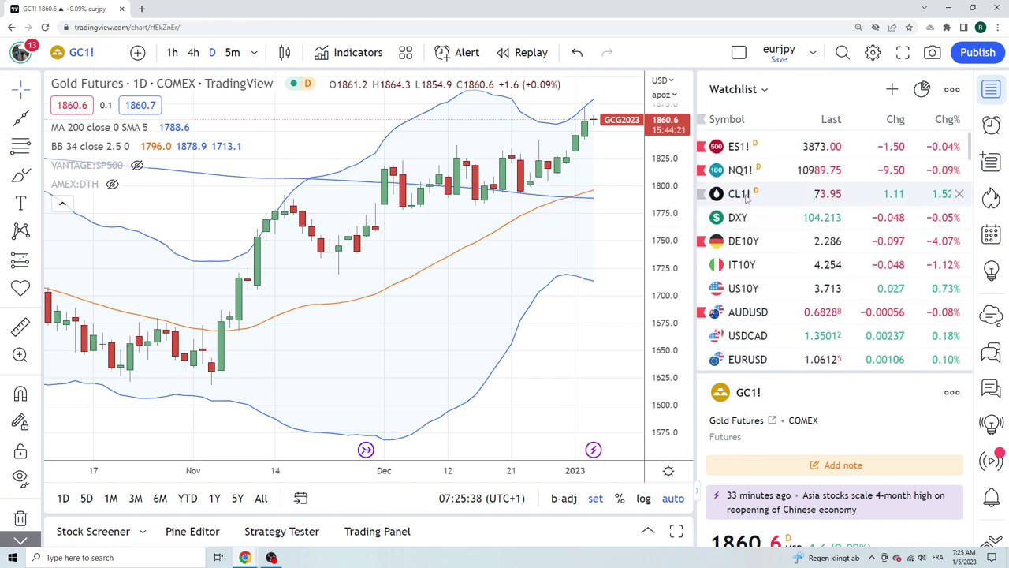
Open CL1! Light Crude Oil Futures and zoom out to show bars from late September
{"action": "left_click", "coordinate": [747, 197]}
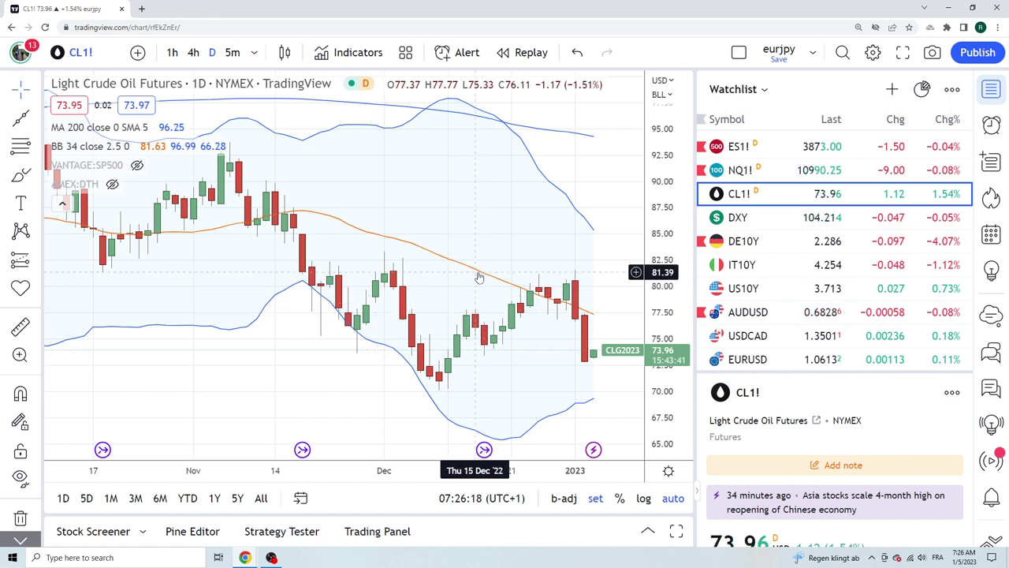
{"action": "scroll", "coordinate": [477, 272], "scroll_direction": "down", "scroll_amount": 1}
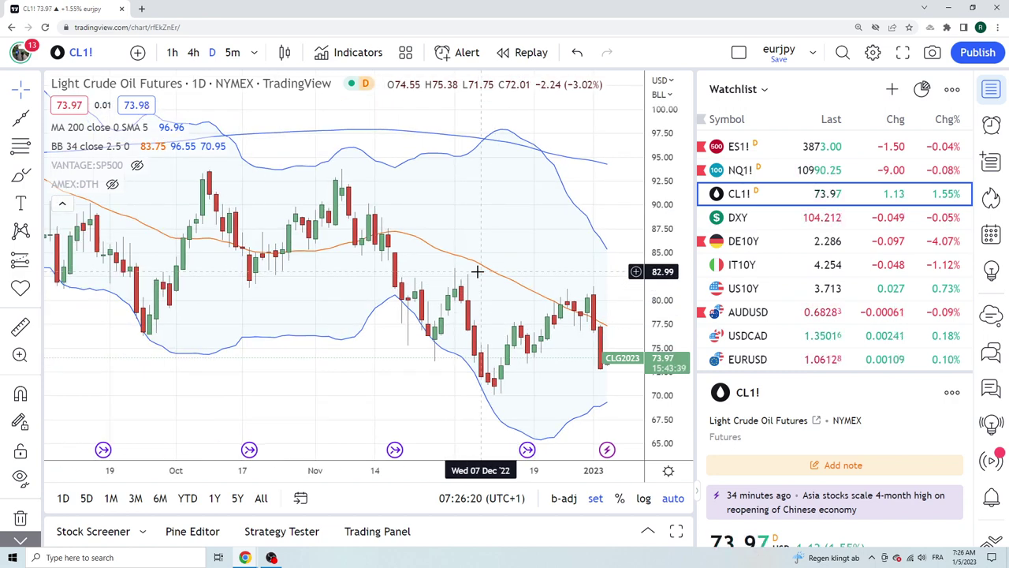